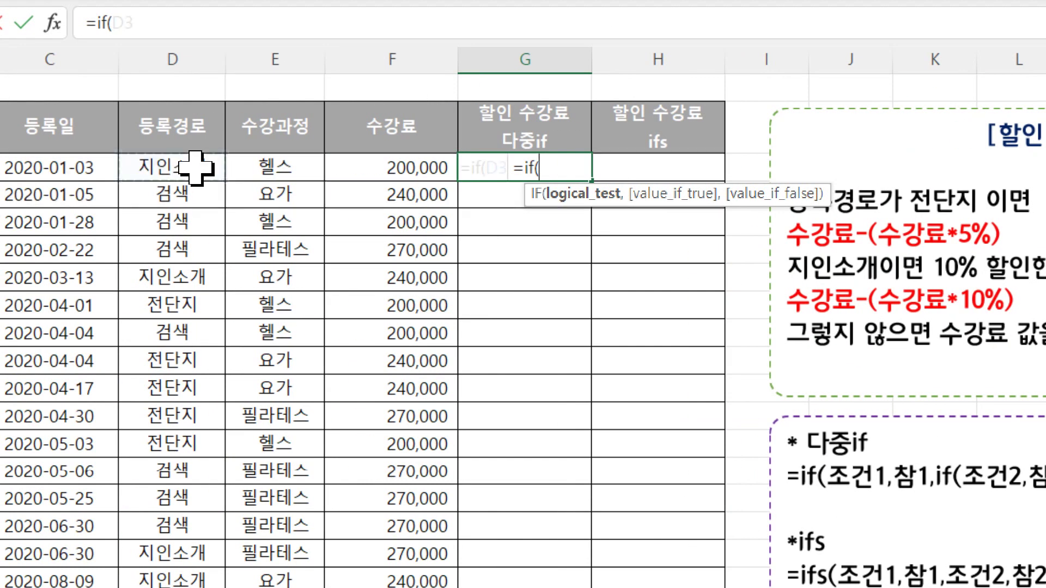
Step: Enter D3="전단지" as the first condition of the IF formula in G3
click(201, 166)
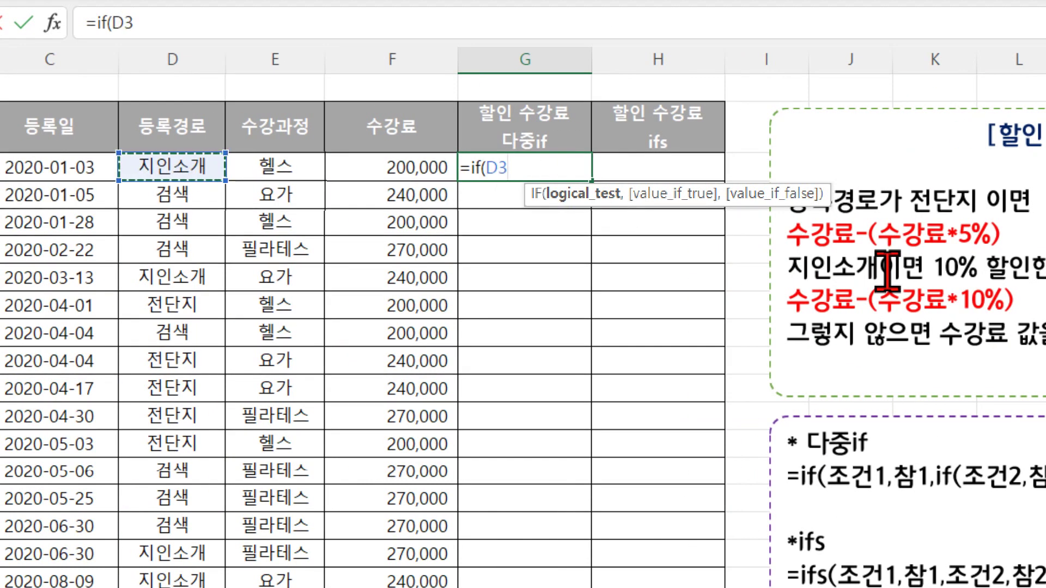
text(=)
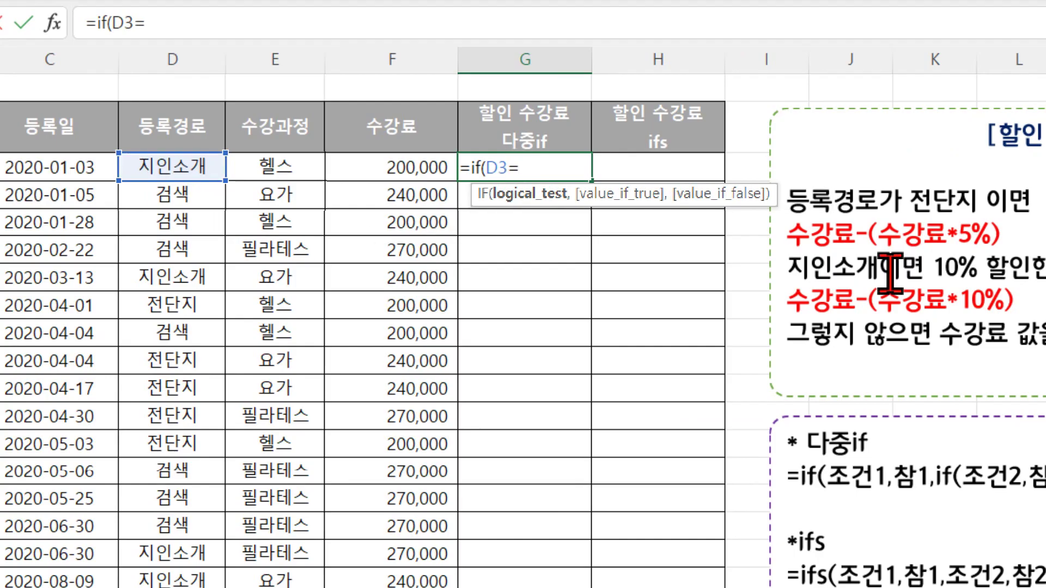
text(전단지)
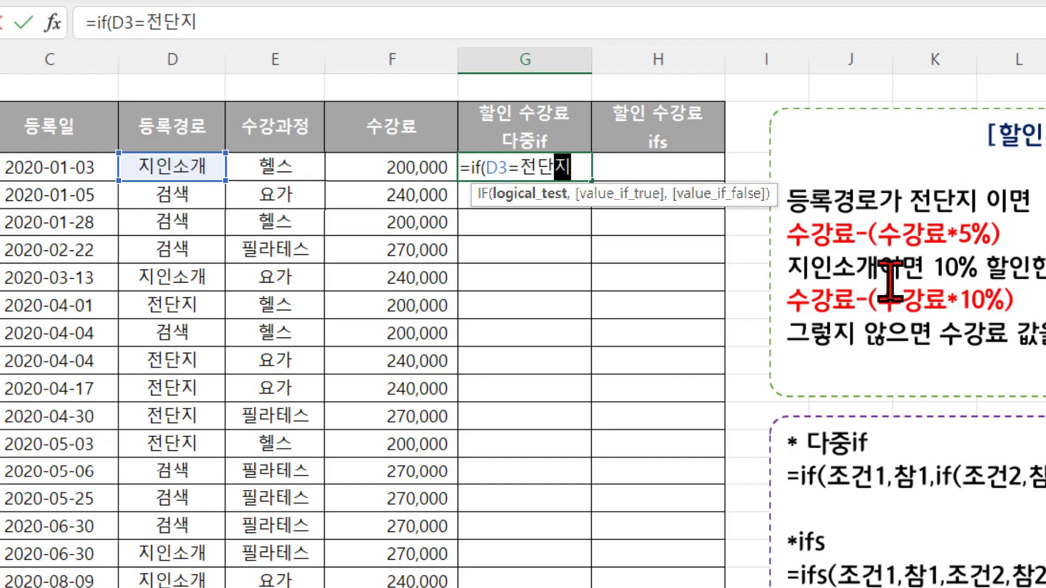
click(527, 163)
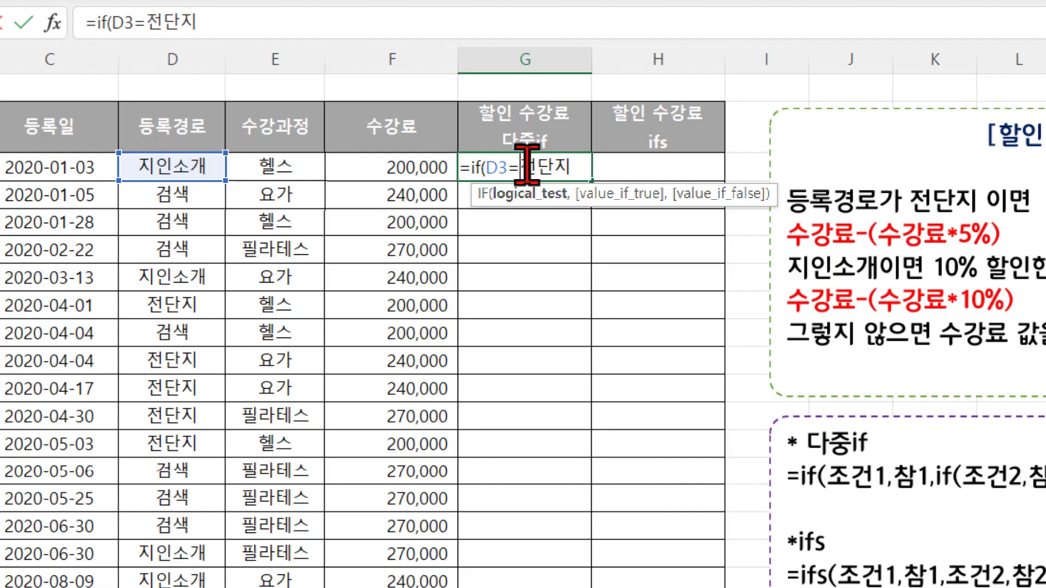
text(")
click(576, 167)
text(")
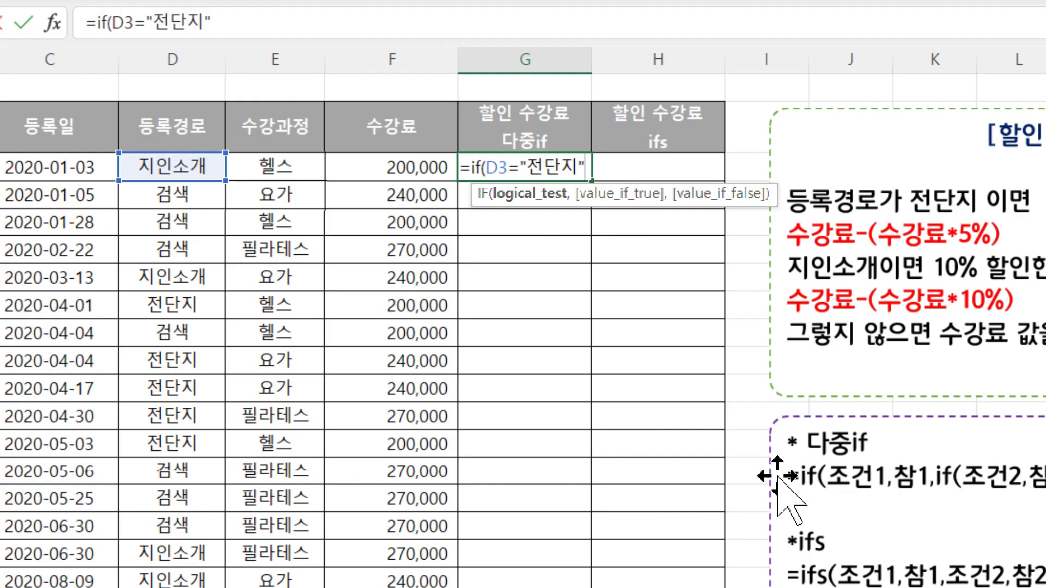
text(,)
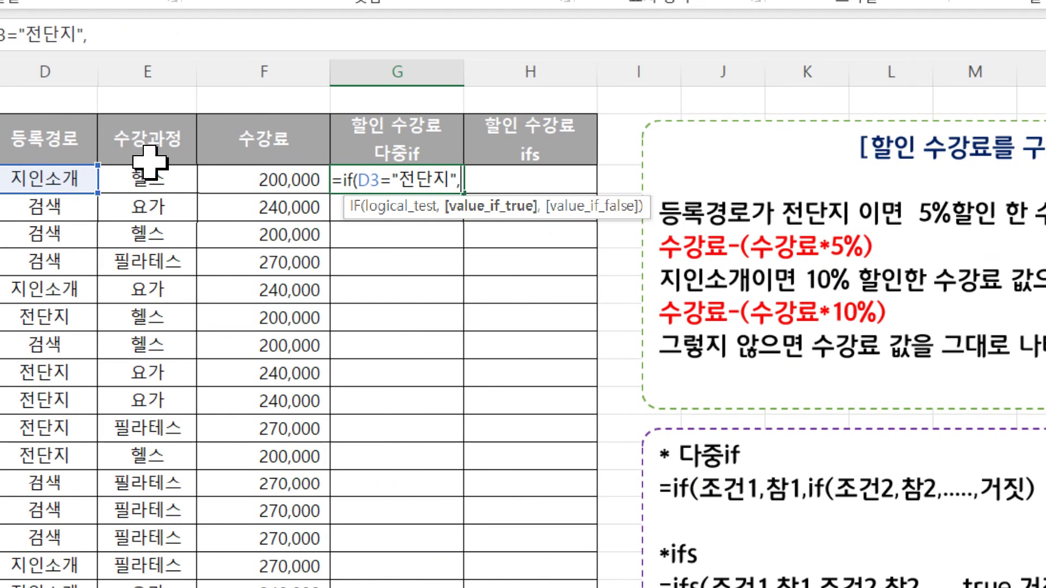
Step: Add F3-(F3*5%) as the value returned when the first IF condition in G3 is true
click(227, 179)
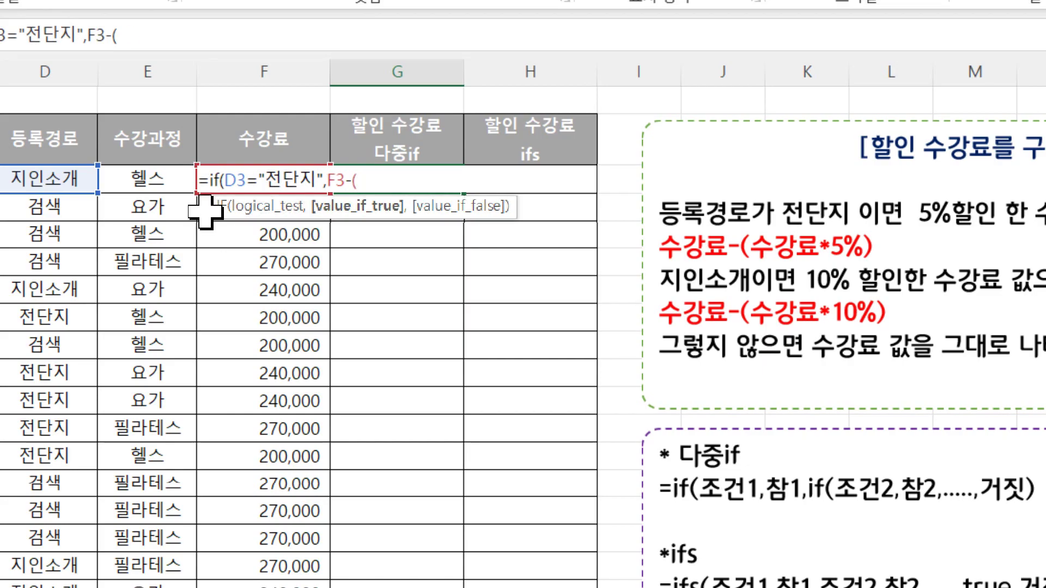
click(207, 212)
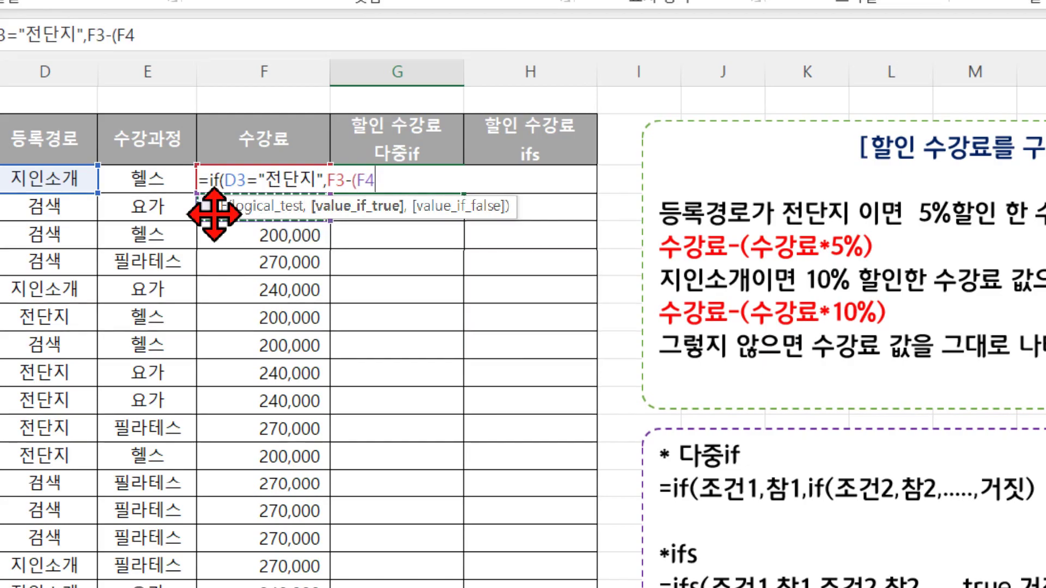
key(Up)
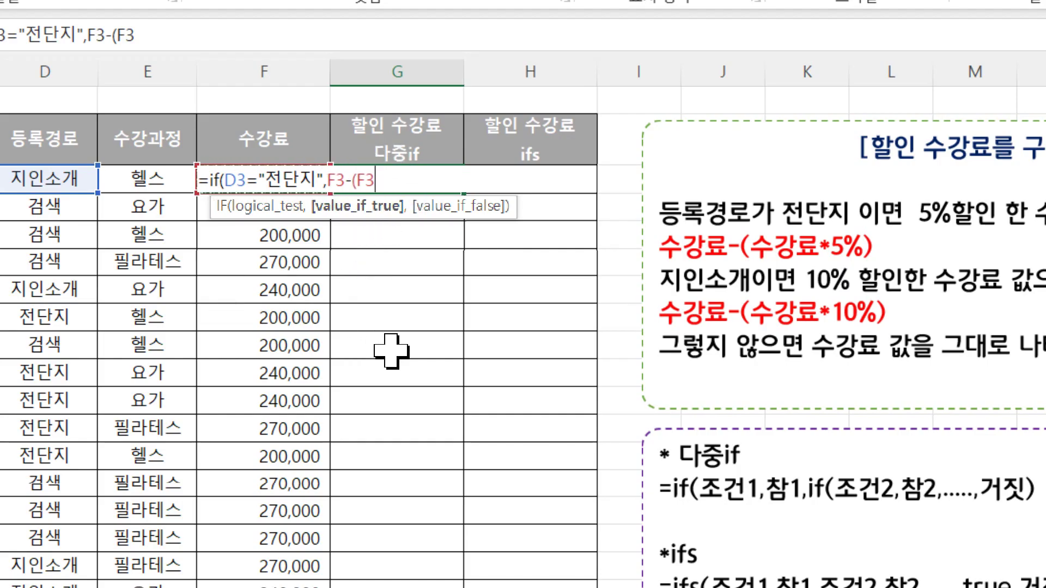
text(*5%))
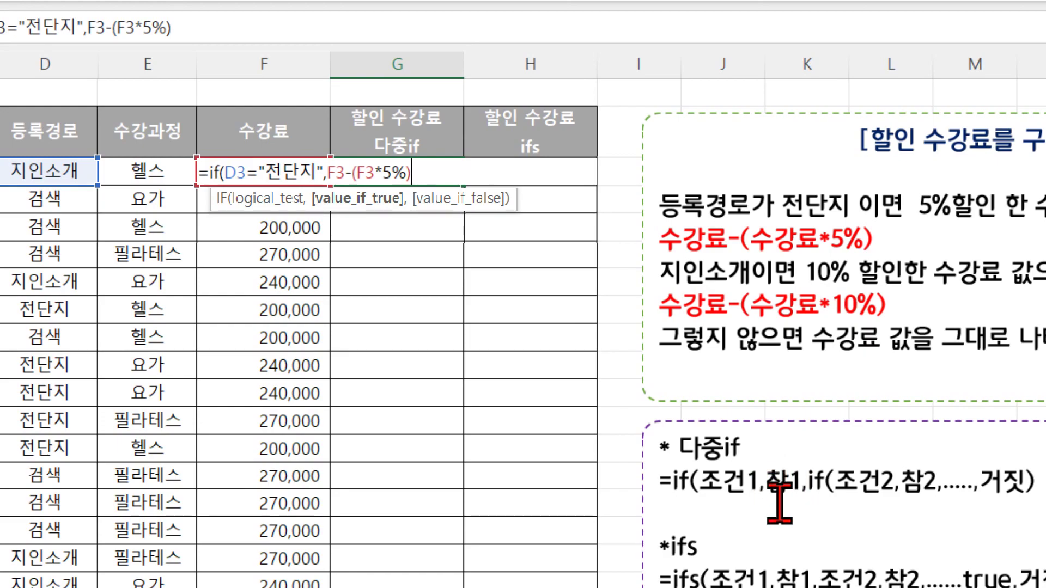
text(,)
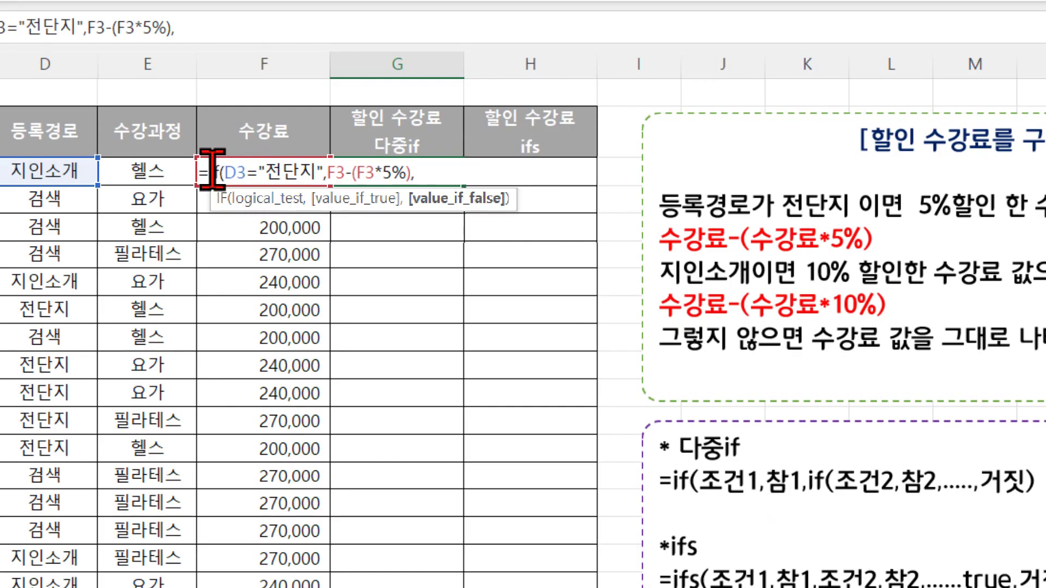
Step: Duplicate the whole if(D3="전단지",F3-(F3*5%), portion as a nested IF in the false argument of the G3 formula
drag(211, 173, 430, 169)
key(ctrl+c)
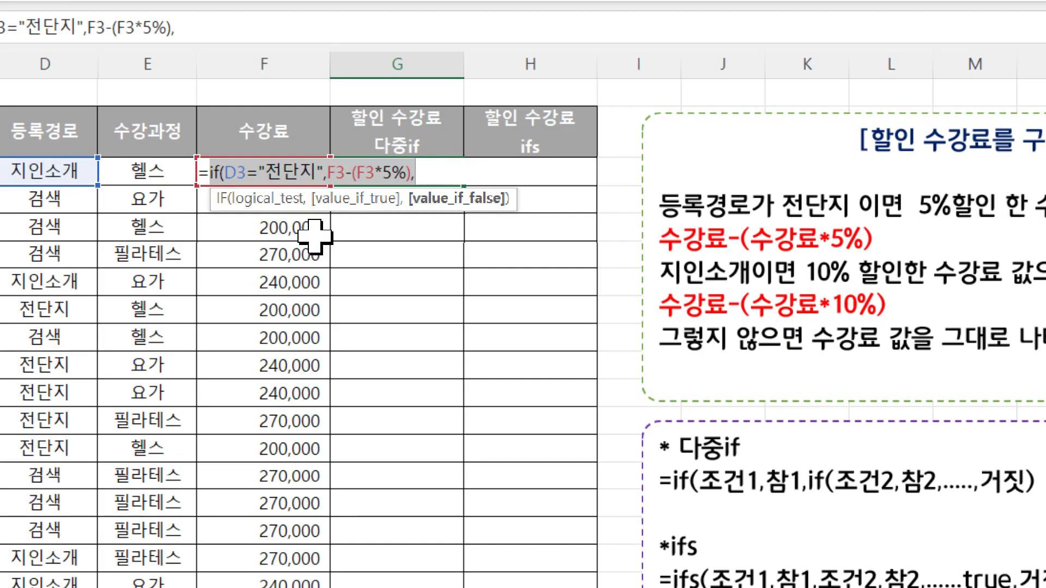
click(423, 173)
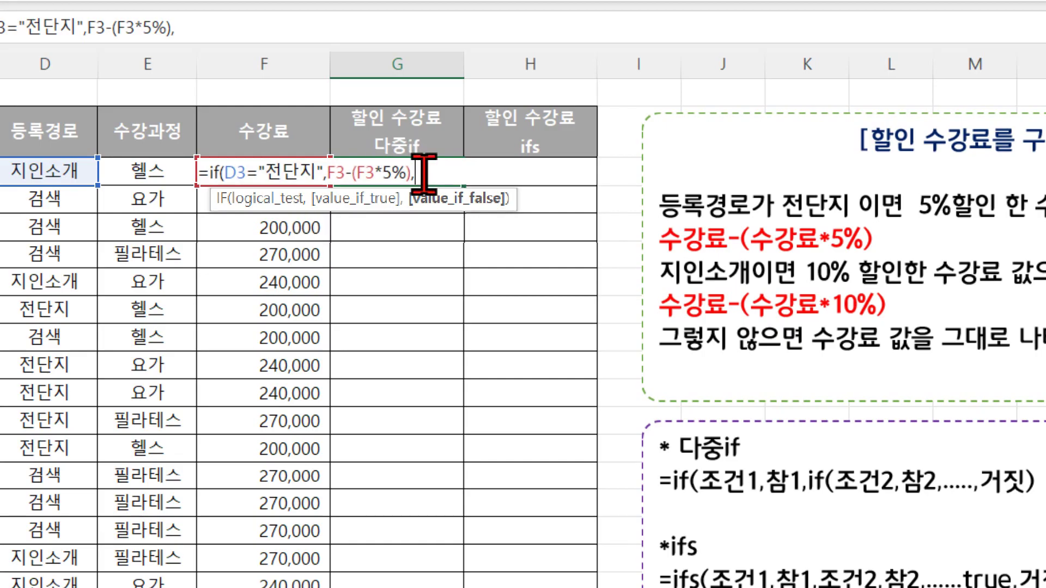
key(ctrl+v)
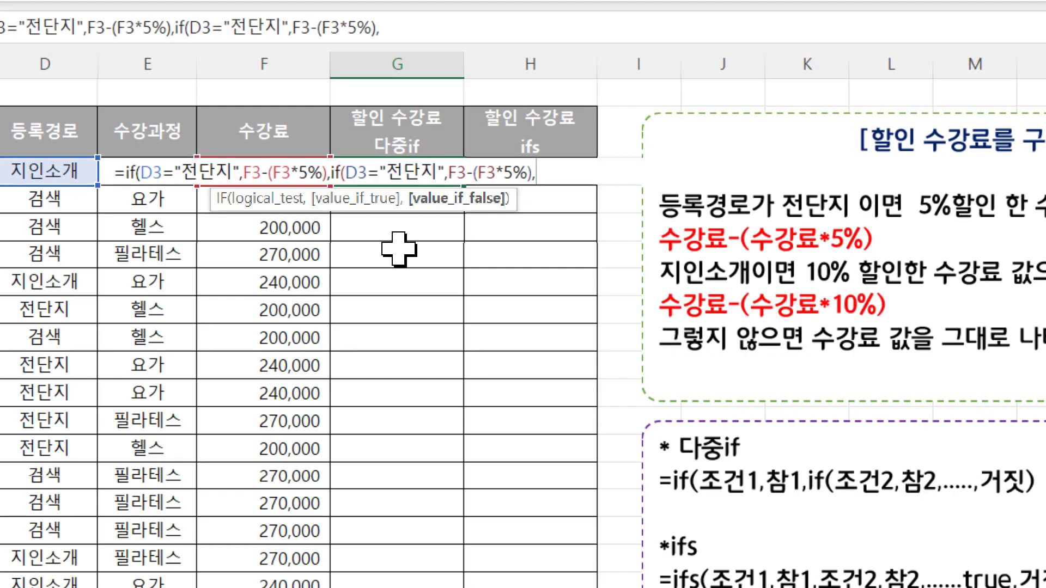
Step: Change the nested IF's condition text to 지인소개 and its discount rate to 10%
drag(386, 172, 425, 172)
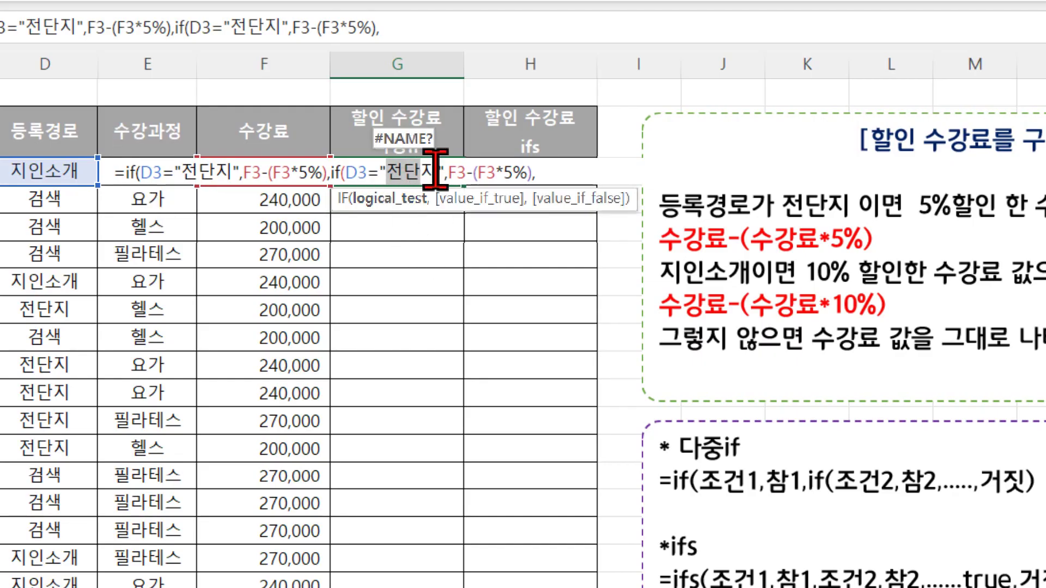
key(BackSpace)
text(인소개)
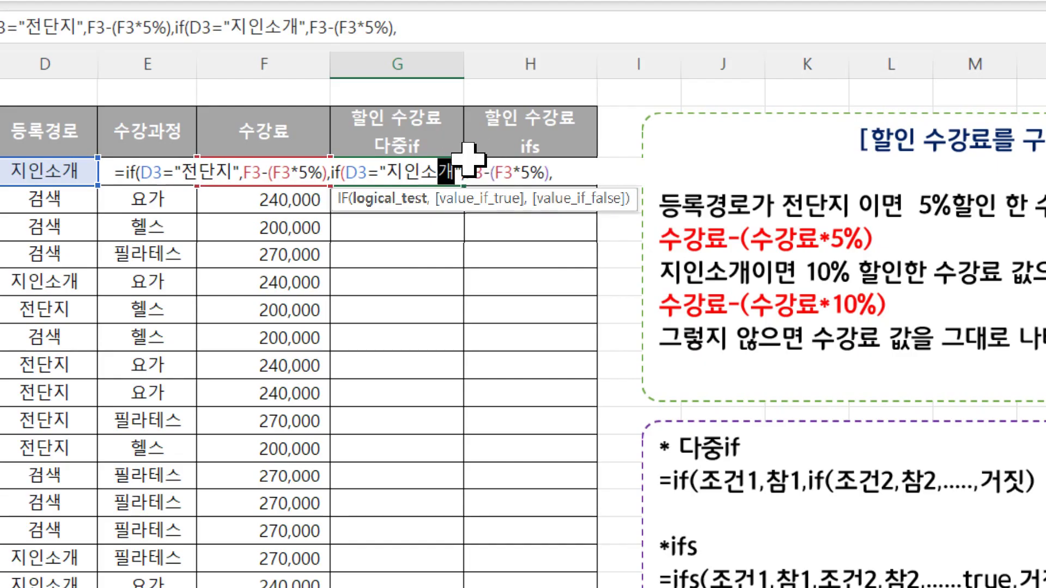
click(530, 172)
key(BackSpace)
text(10)
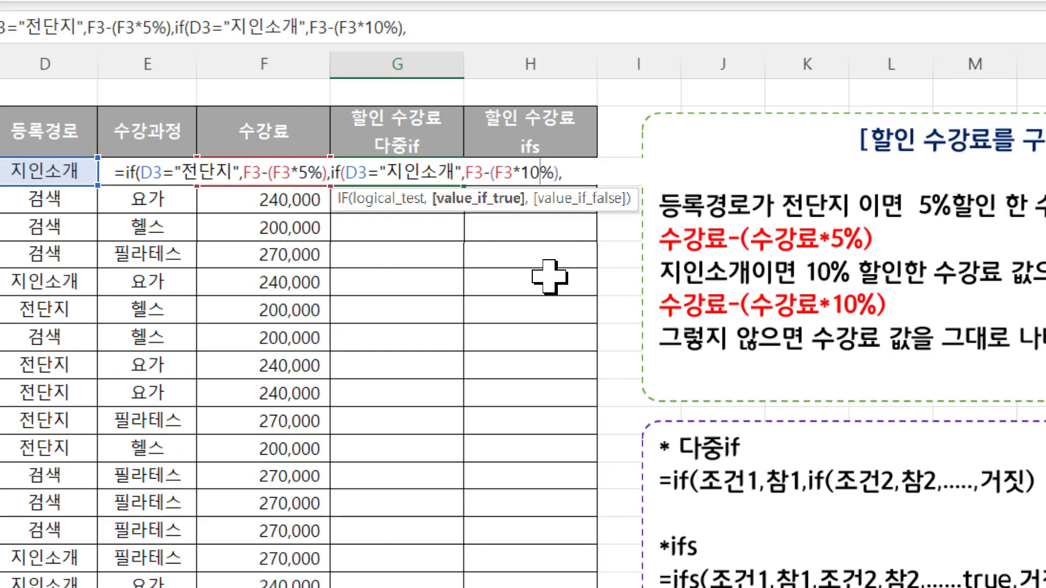
Step: Complete the nested IF in G3 with F3 as the final false value and fill the formula down column G
click(588, 171)
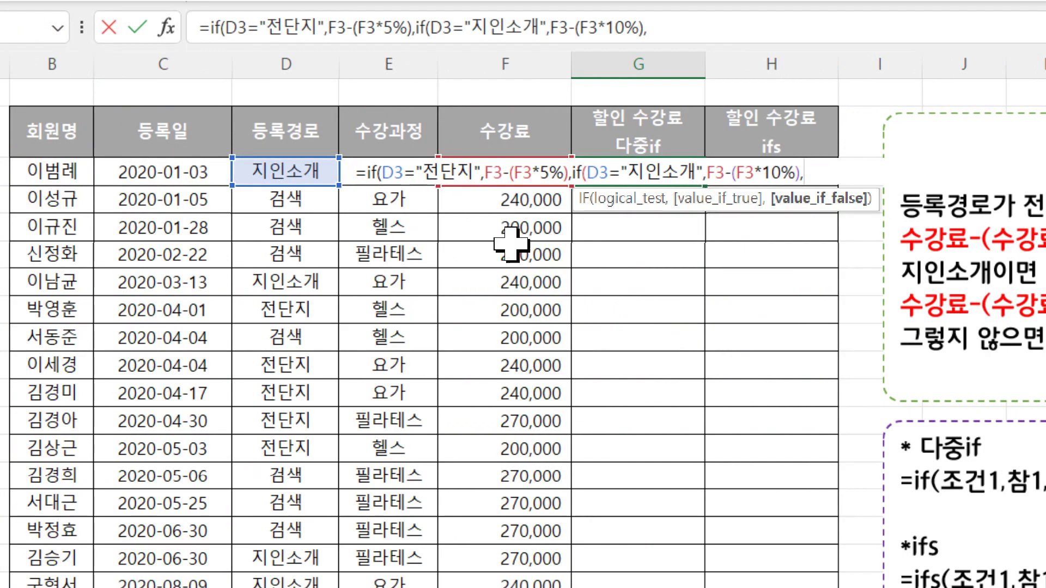
click(466, 202)
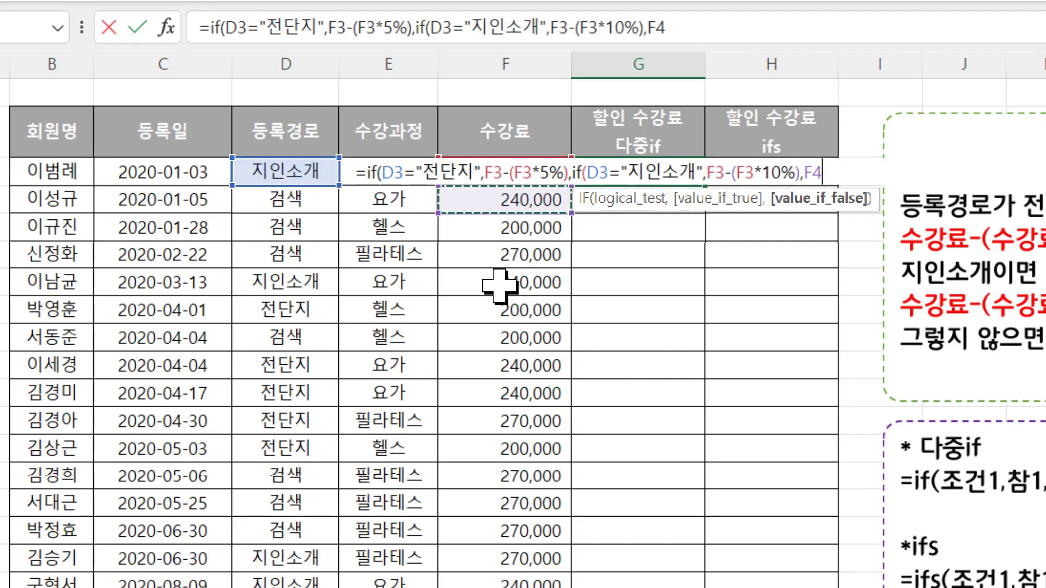
key(Up)
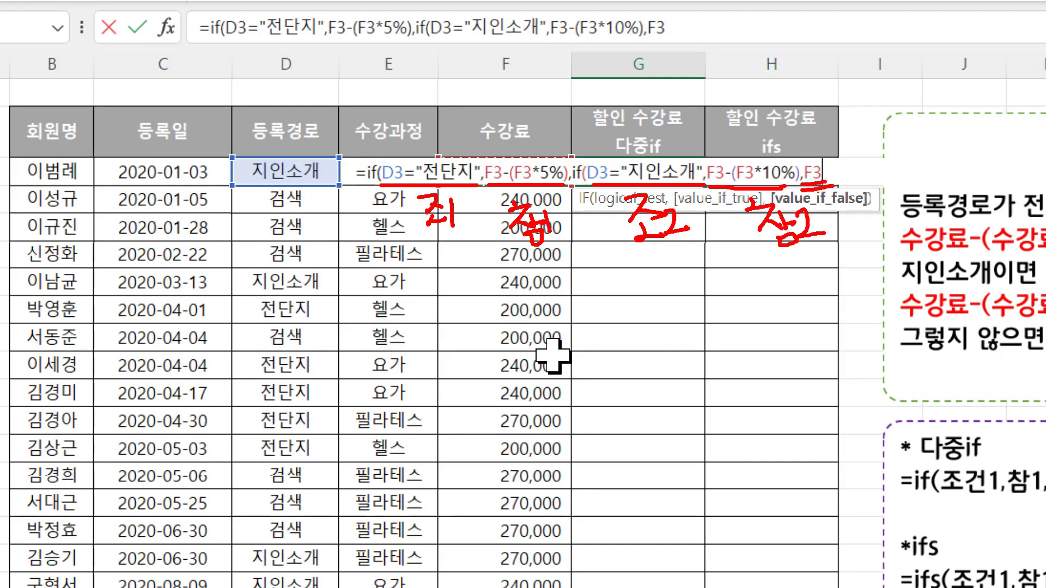
drag(624, 123, 788, 155)
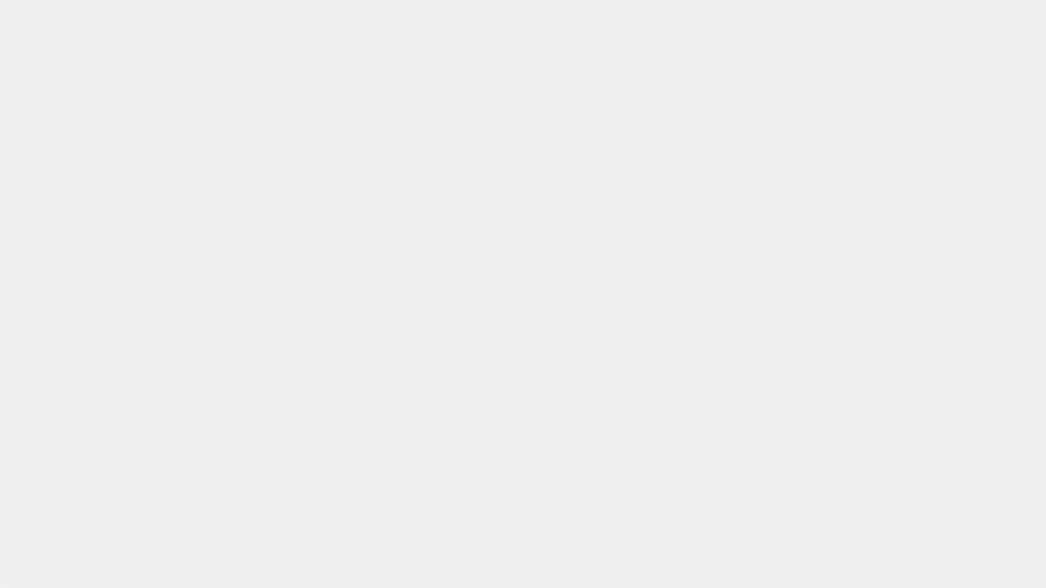
text()))
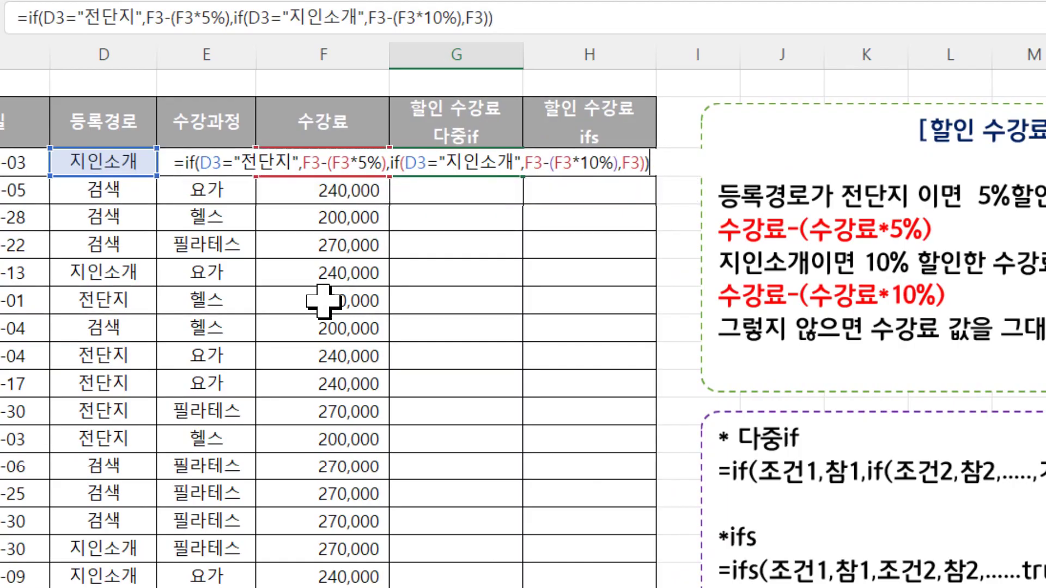
key(Return)
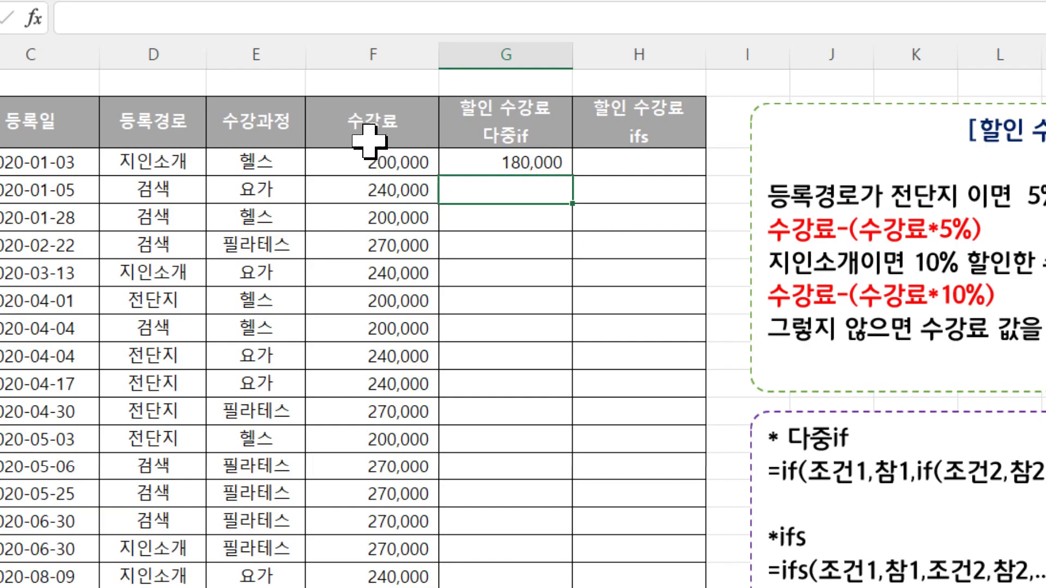
click(512, 164)
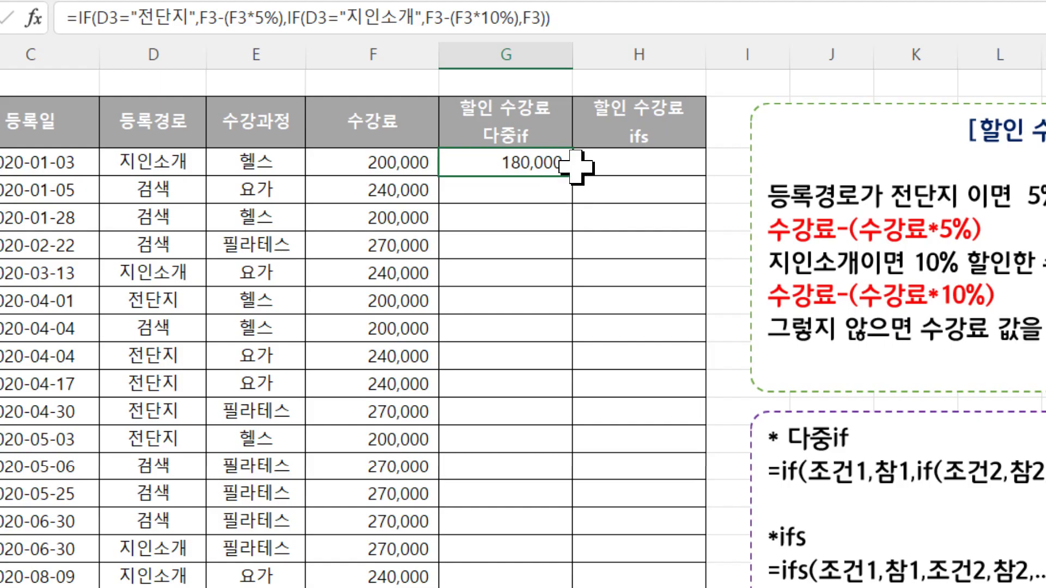
double_click(576, 175)
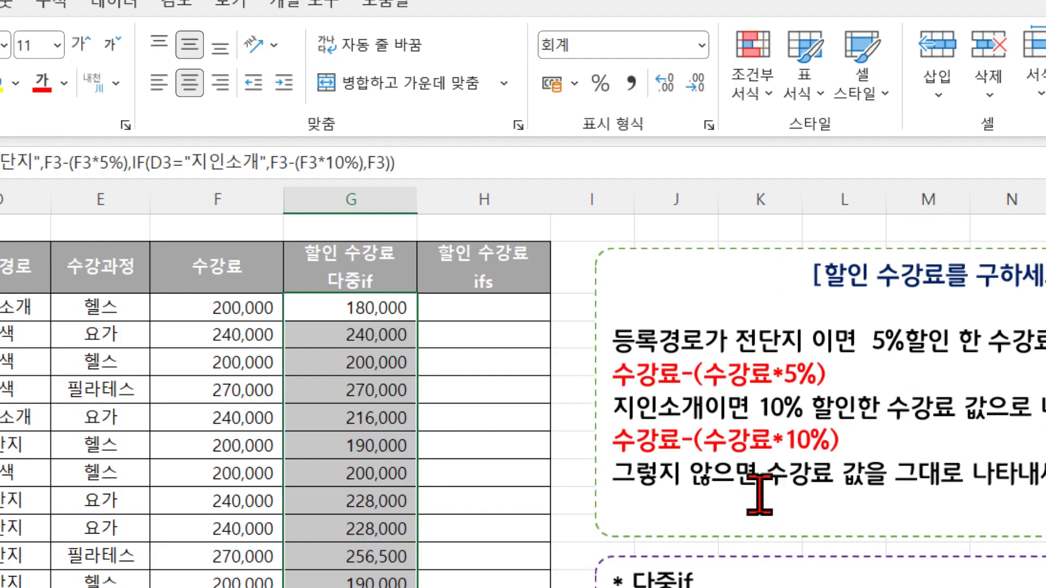
Step: Start an IFS formula in H3 with D3="전단지" as its first condition
click(497, 305)
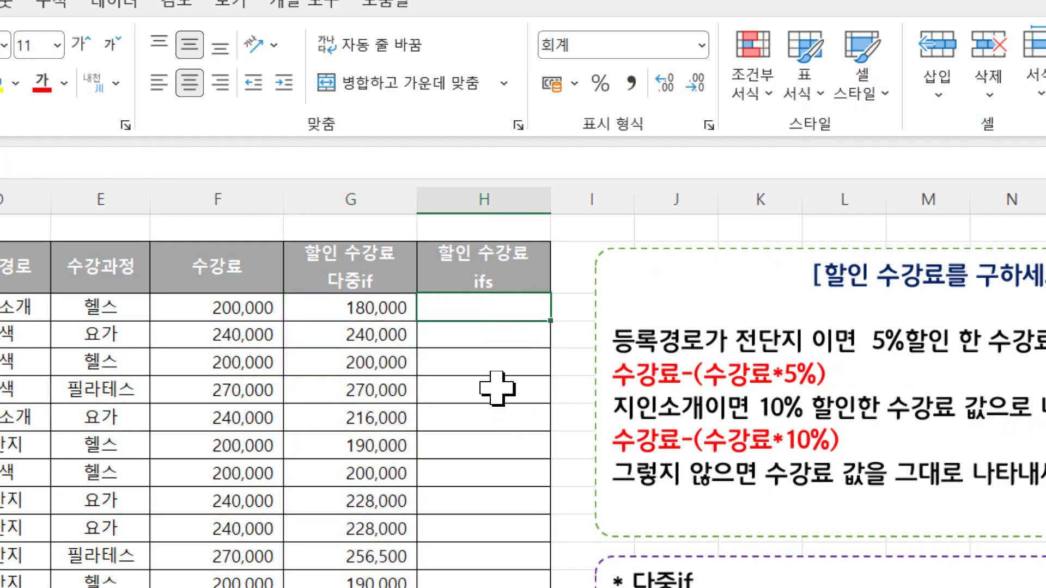
text(=ㅑㄹㄴ)
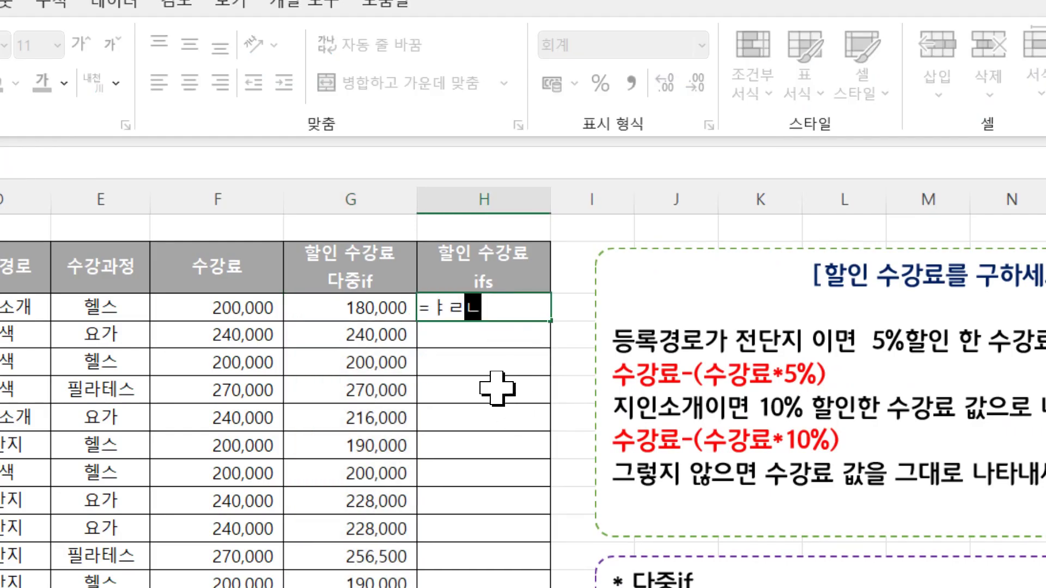
key(Escape)
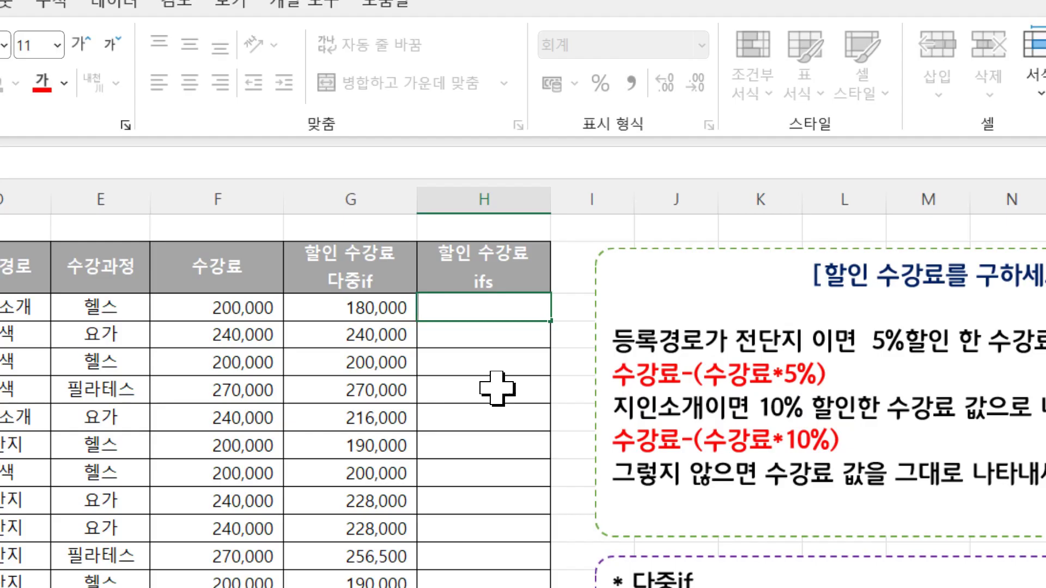
text(=ifz)
key(BackSpace)
text(s)
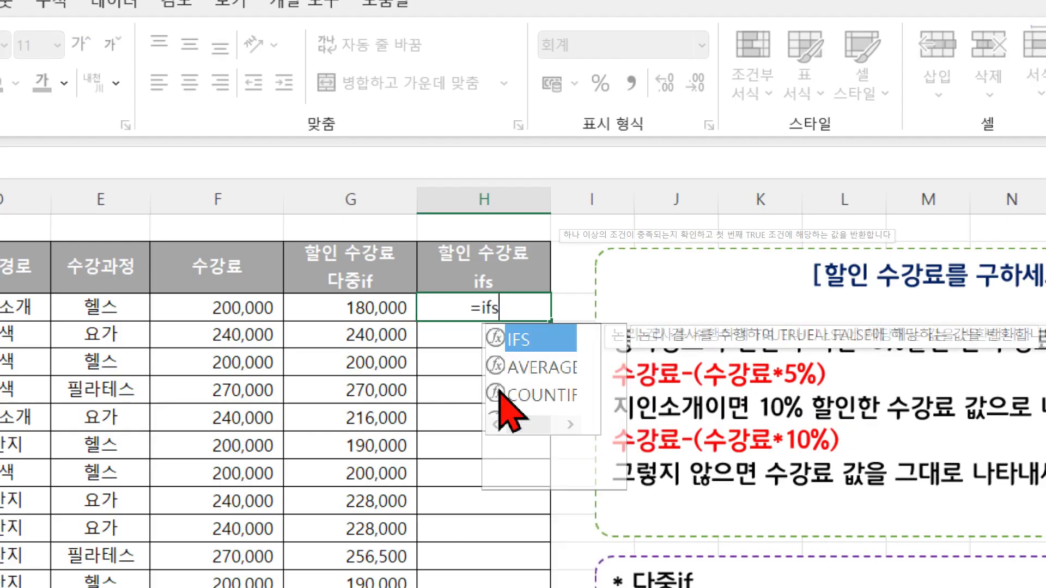
double_click(510, 342)
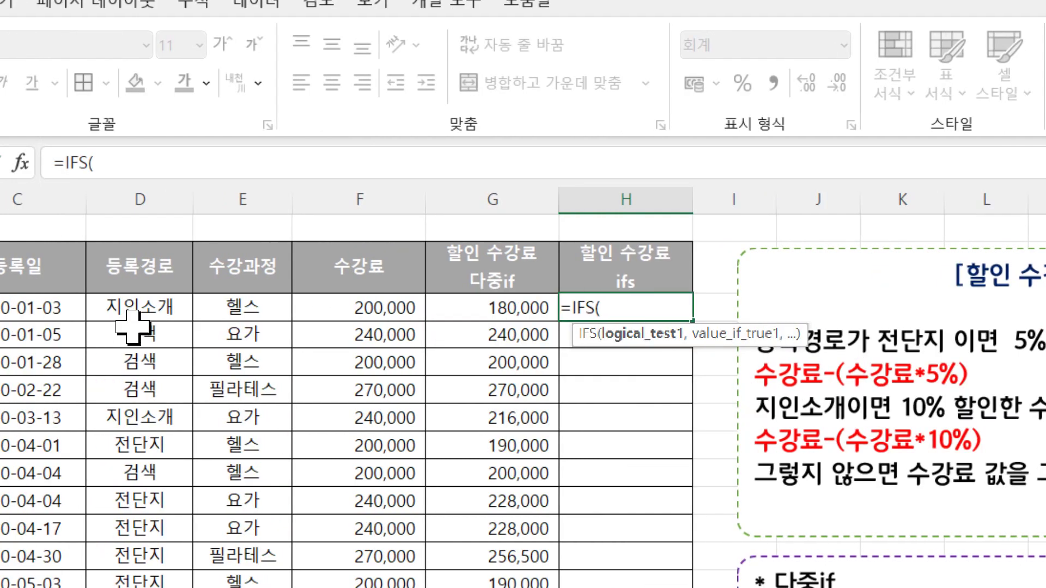
click(162, 309)
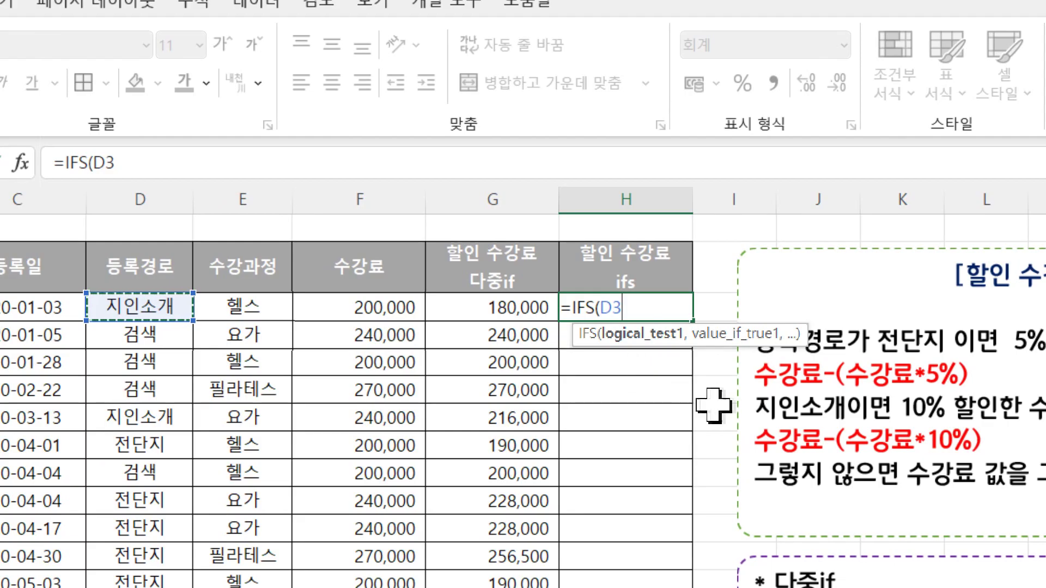
text(=")
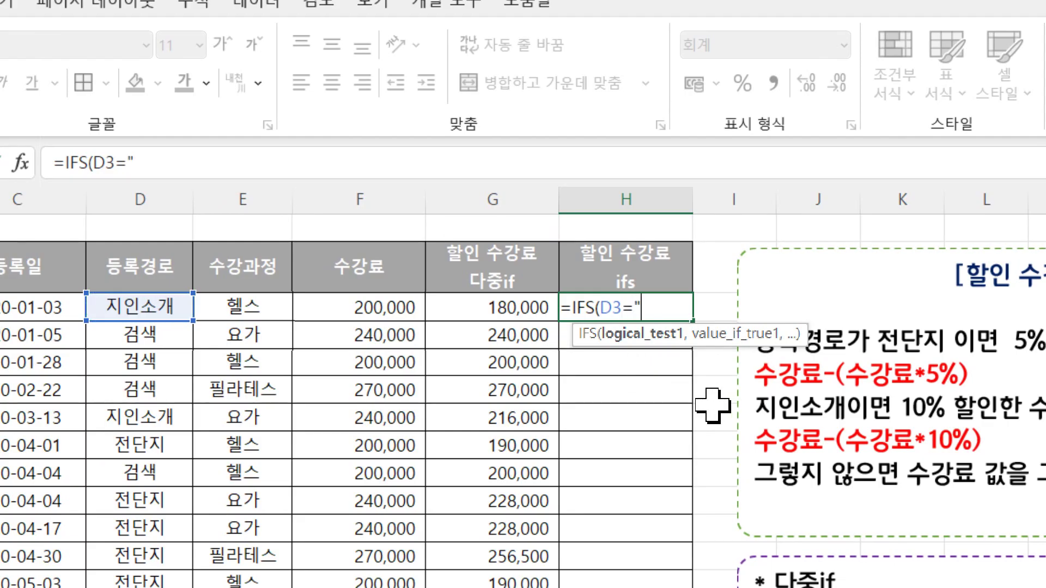
text(전다)
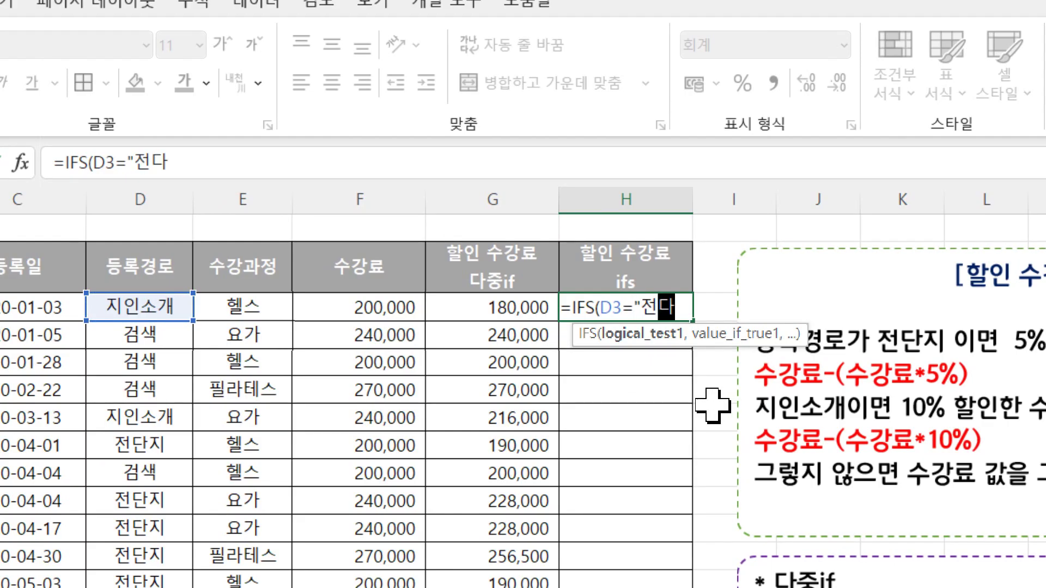
text(ㄴ지")
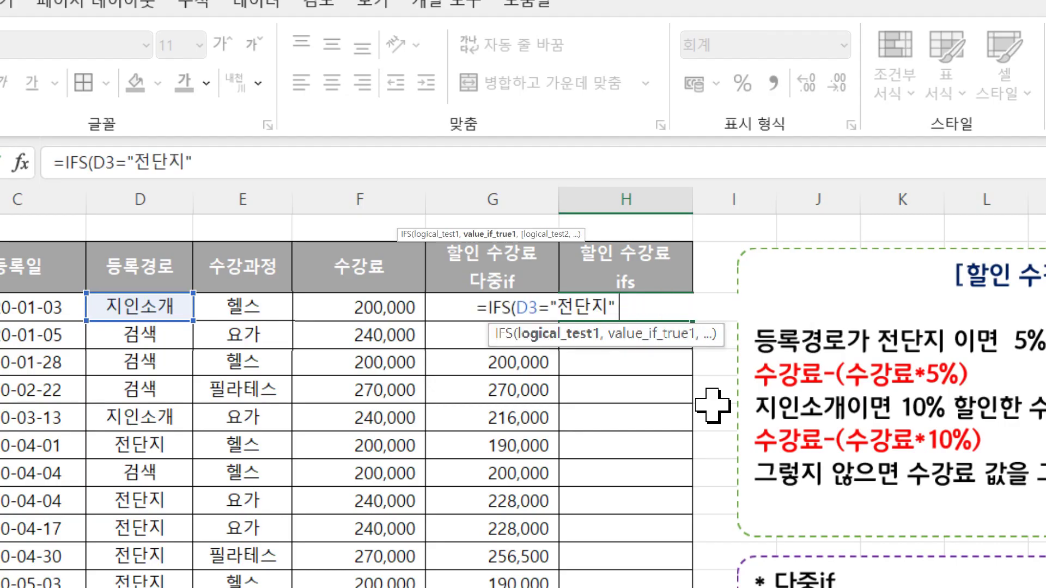
text(,)
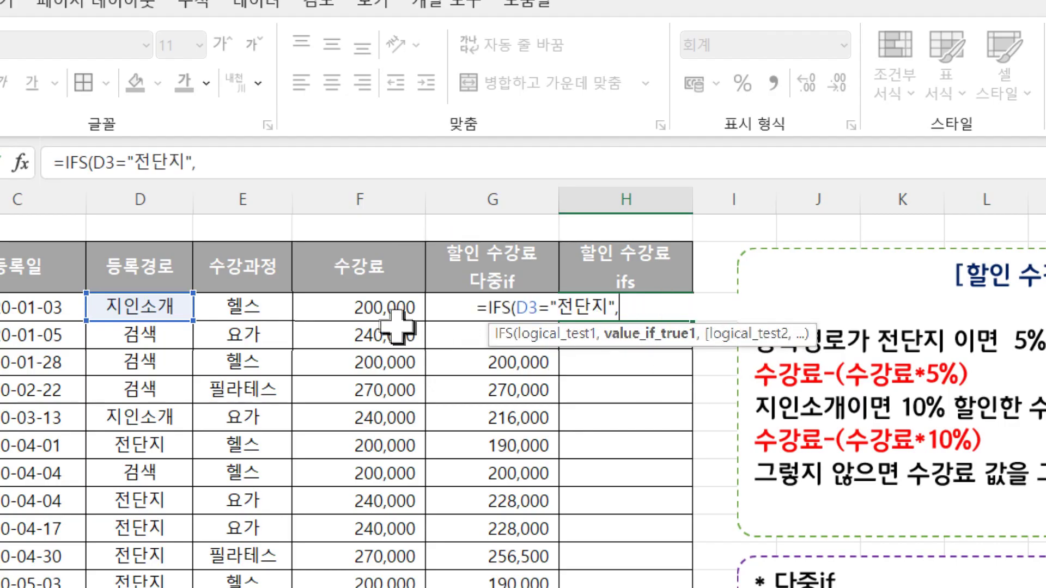
Step: Enter F3-(F3*5%) as the value for the first condition in H3's IFS formula, followed by a comma
click(396, 306)
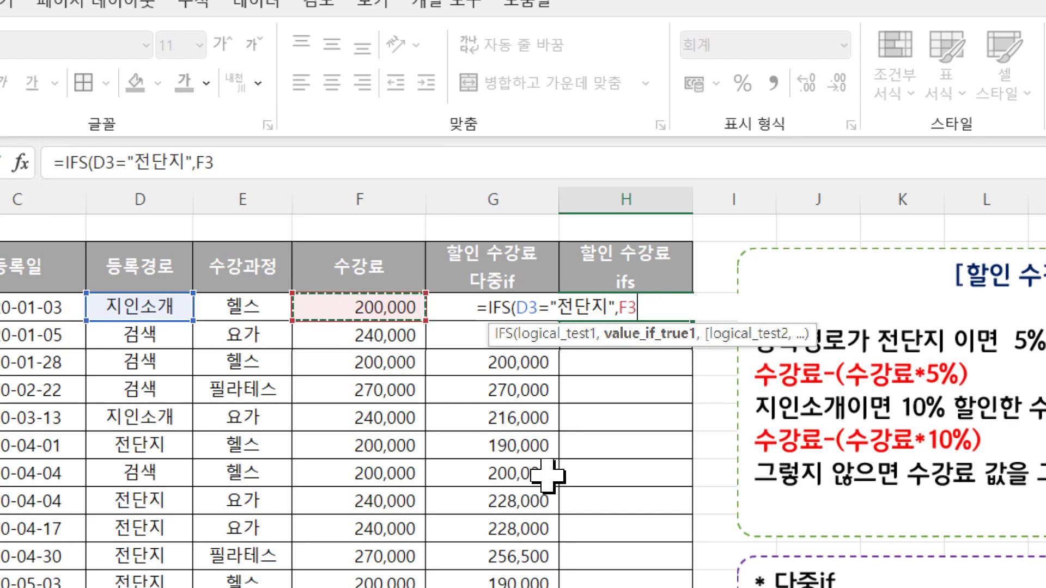
text(-()
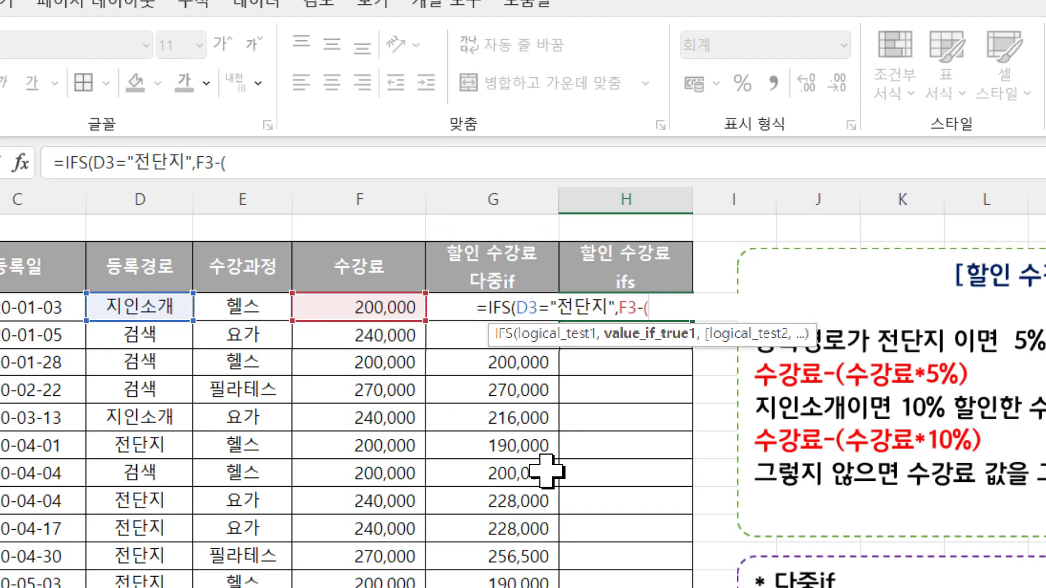
text(ㄹ)
text(3)
key(BackSpace)
key(BackSpace)
click(365, 301)
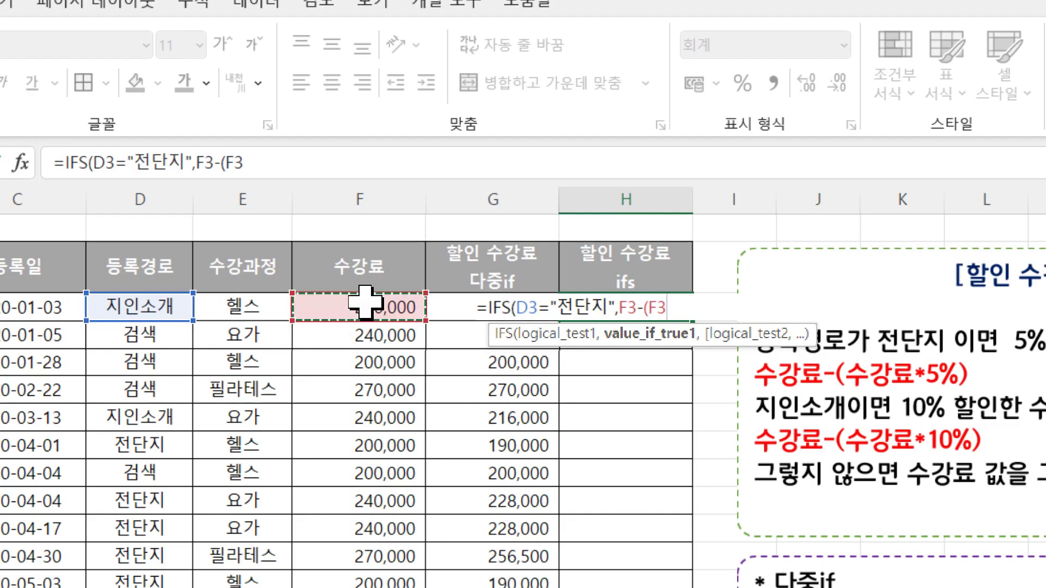
text(*5%)
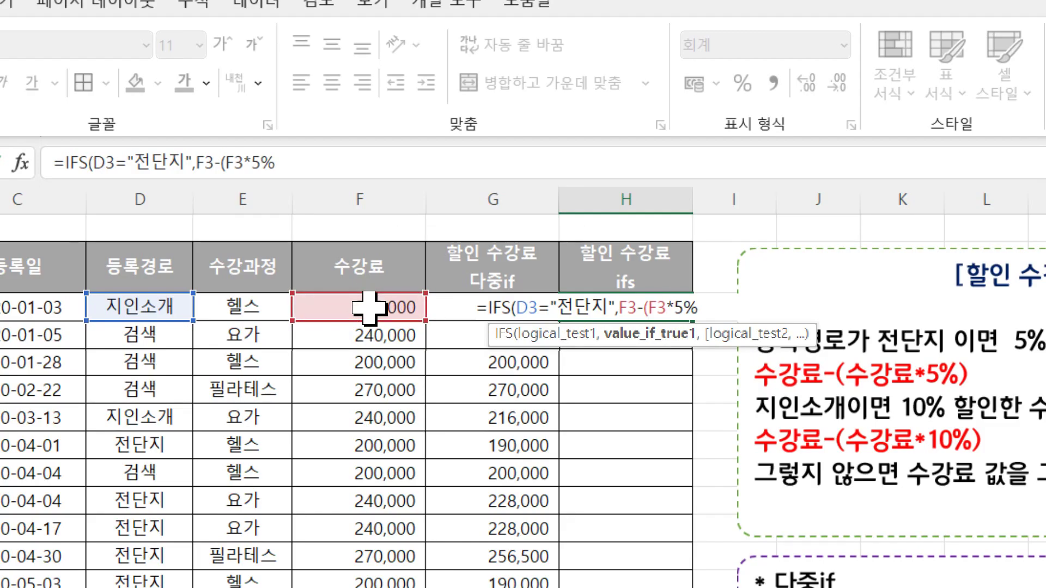
text(),)
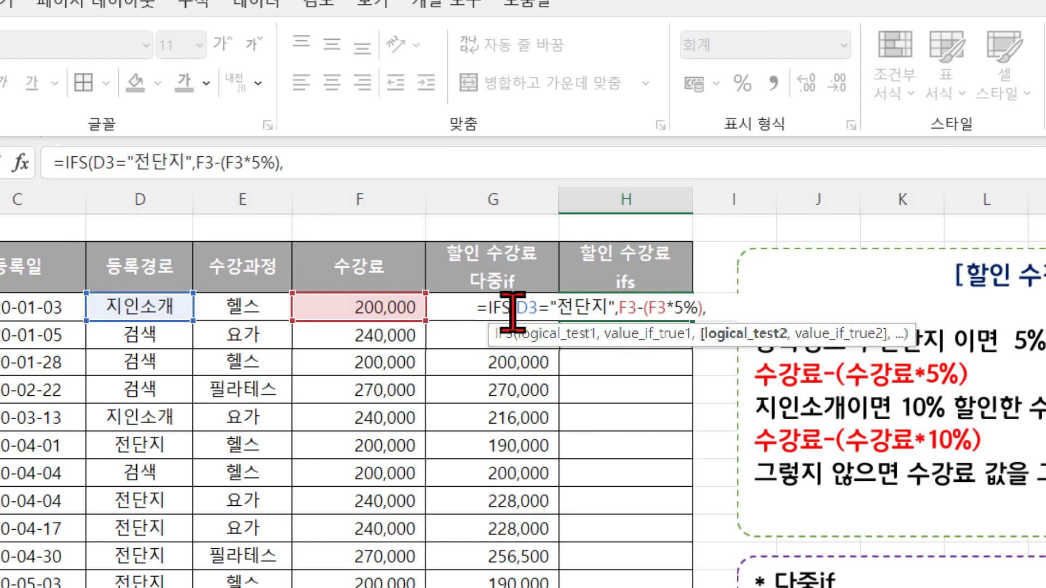
Step: Duplicate the D3="전단지",F3-(F3*5%), portion as the second condition and value pair of the IFS formula
drag(518, 312, 739, 316)
key(ctrl+c)
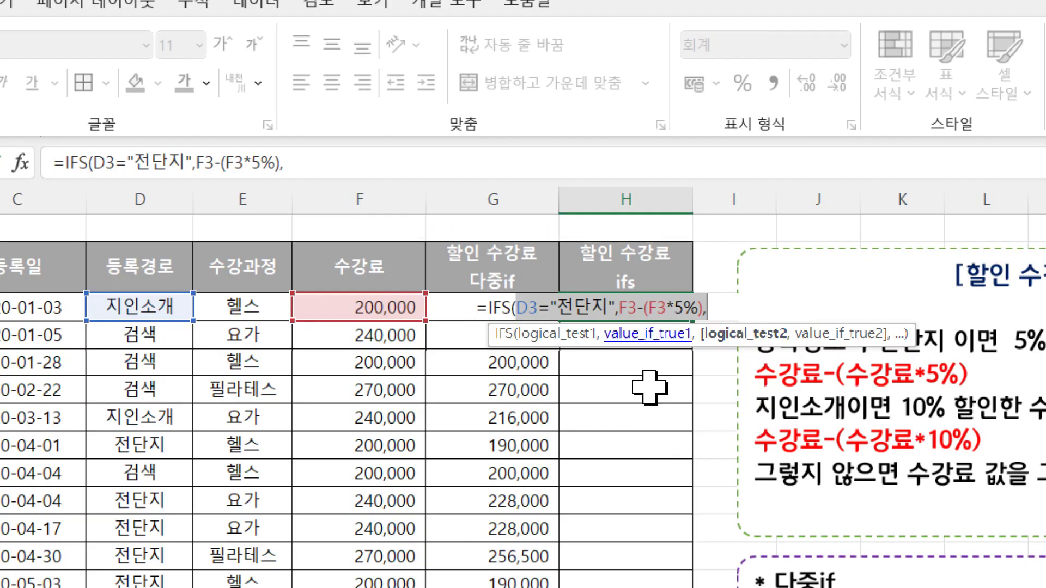
click(712, 306)
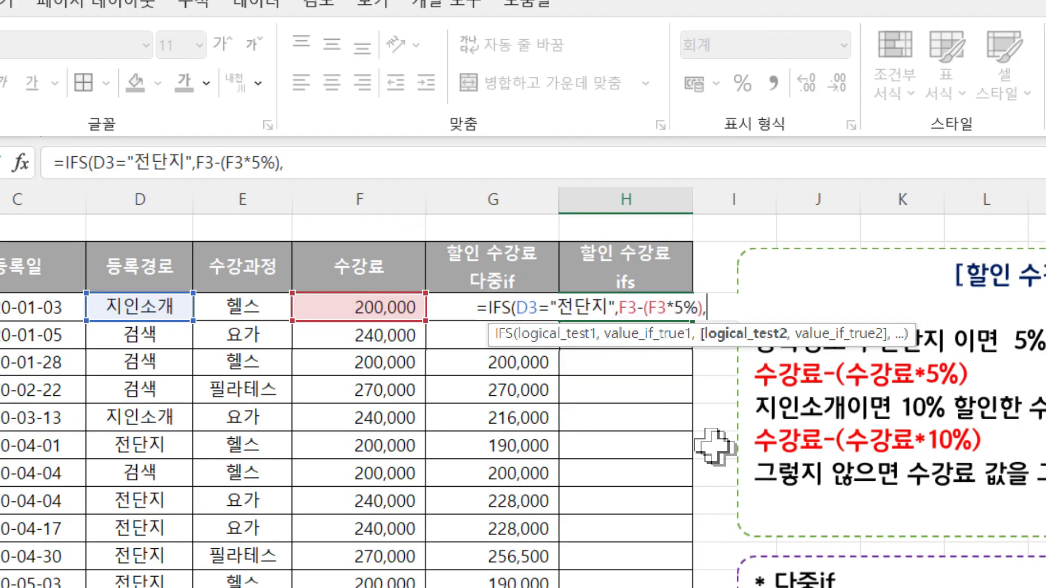
key(ctrl+v)
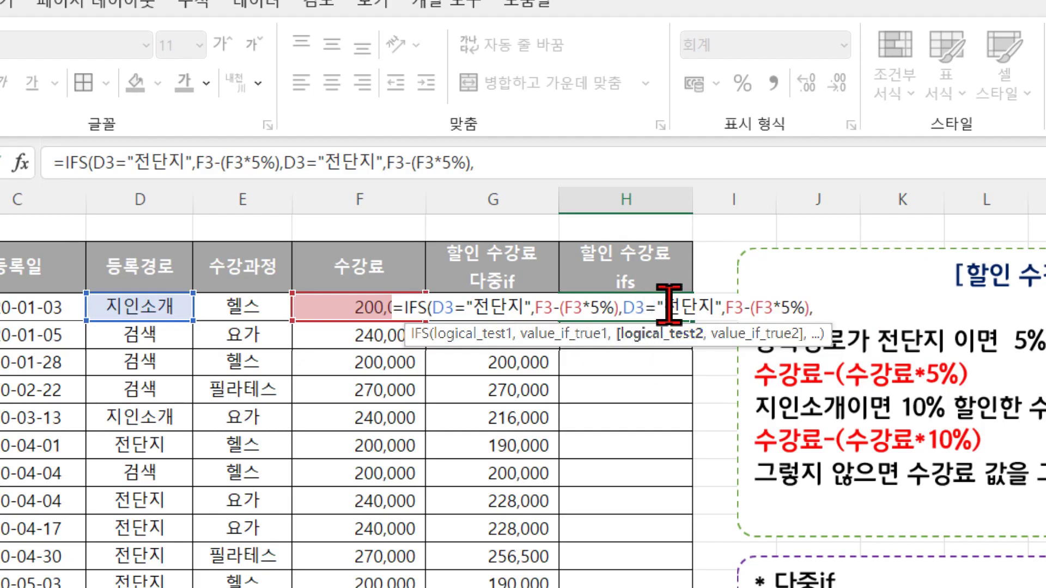
Step: Change the second pair's condition text to 지인소개 and its discount rate to 10%
drag(664, 308, 701, 307)
text(지인속)
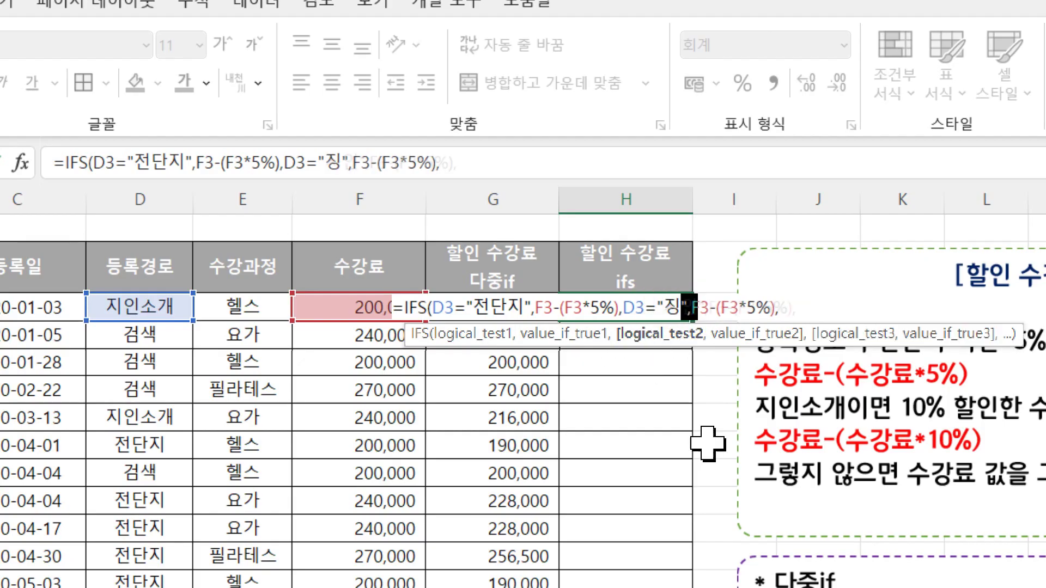
text(개)
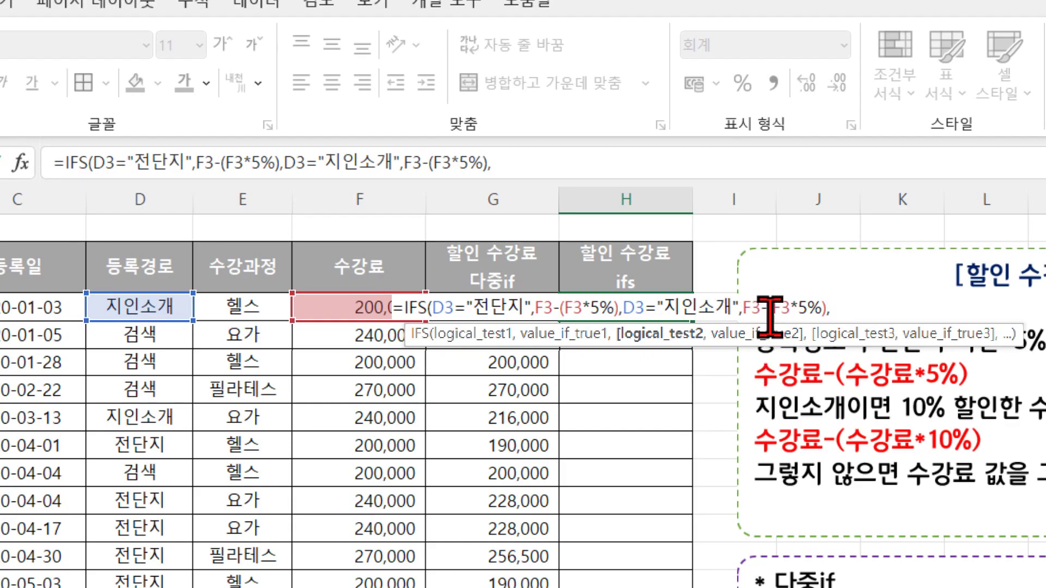
click(808, 308)
key(BackSpace)
text(10)
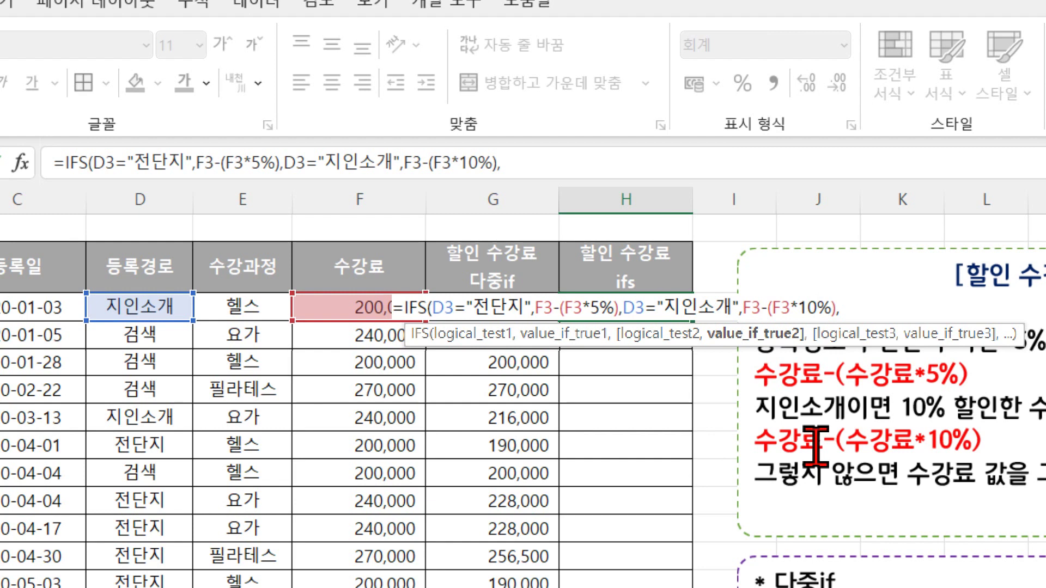
Step: Complete the IFS formula in H3 with TRUE as the last condition and F3 as its value
key(End)
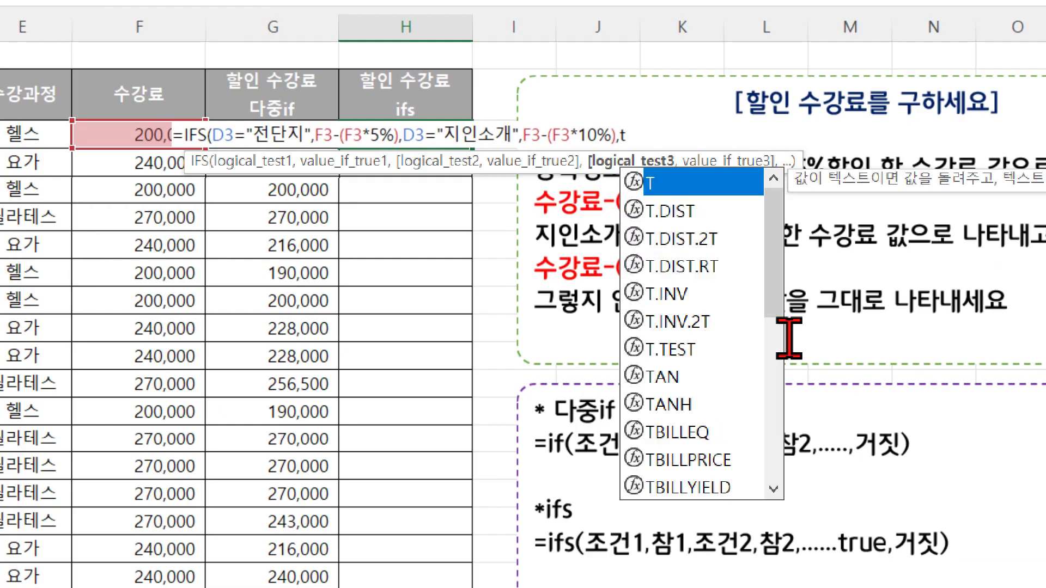
text(rue)
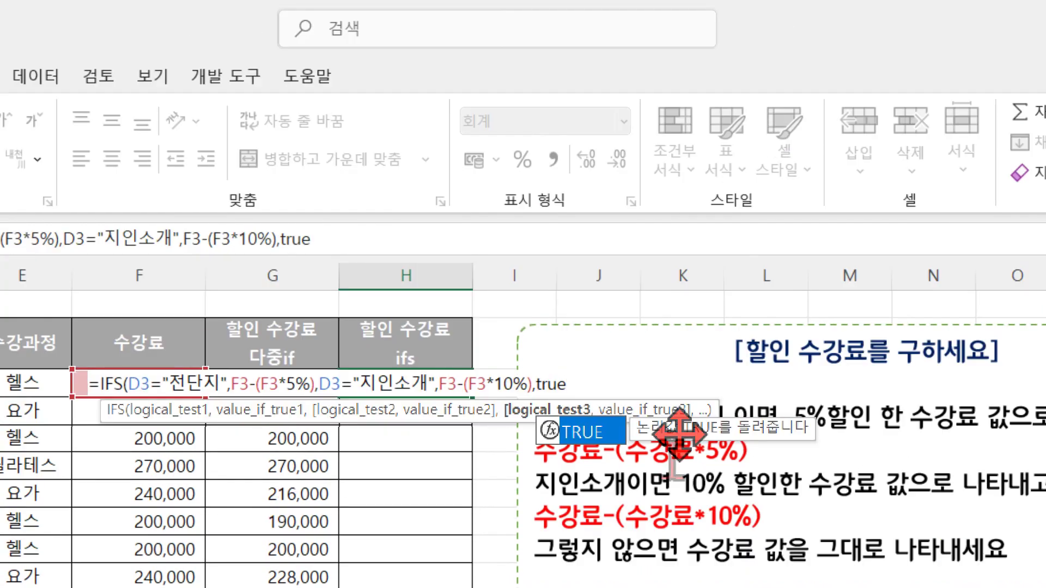
text(,)
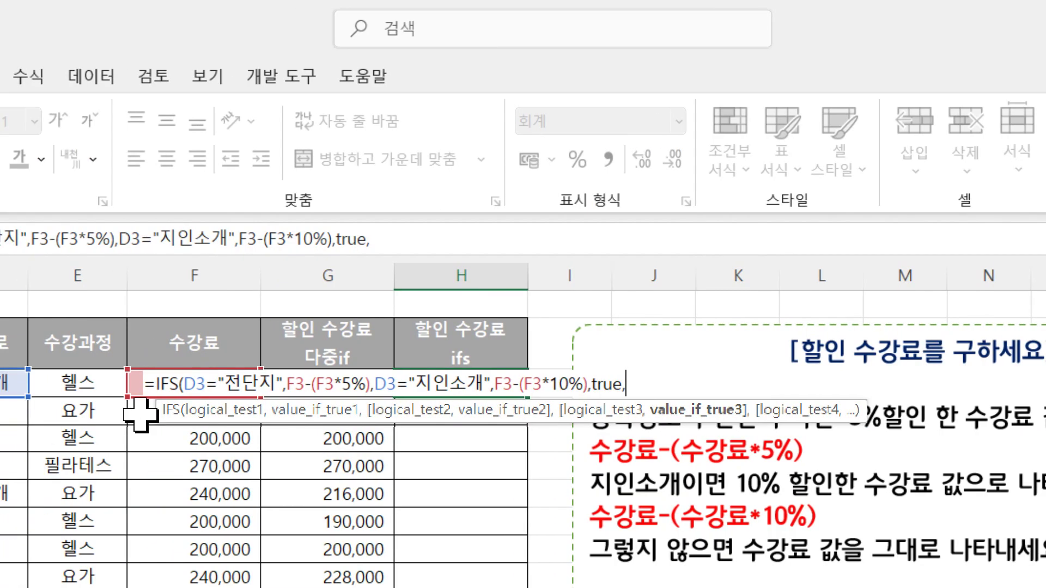
click(150, 412)
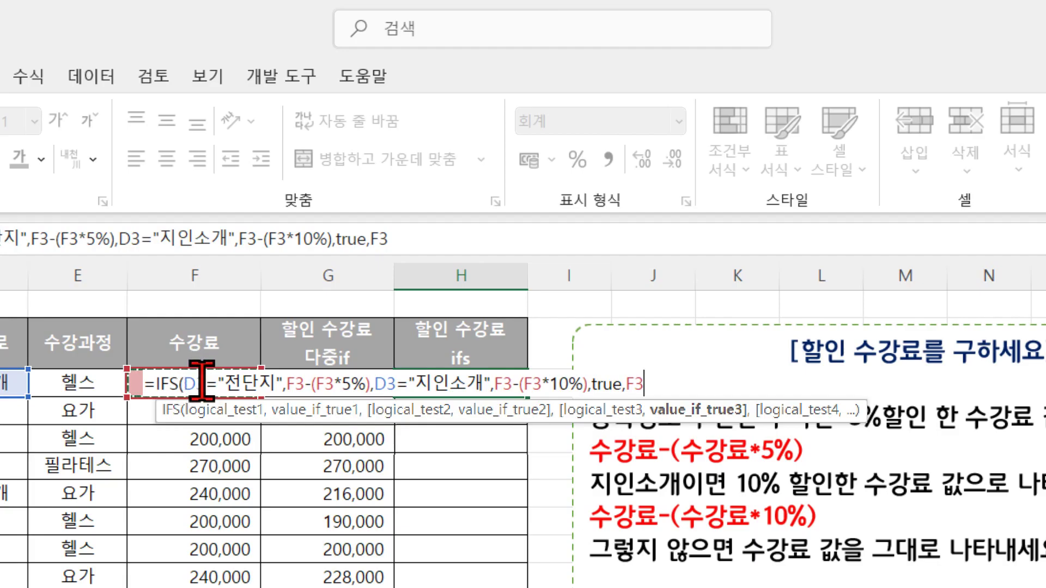
text())
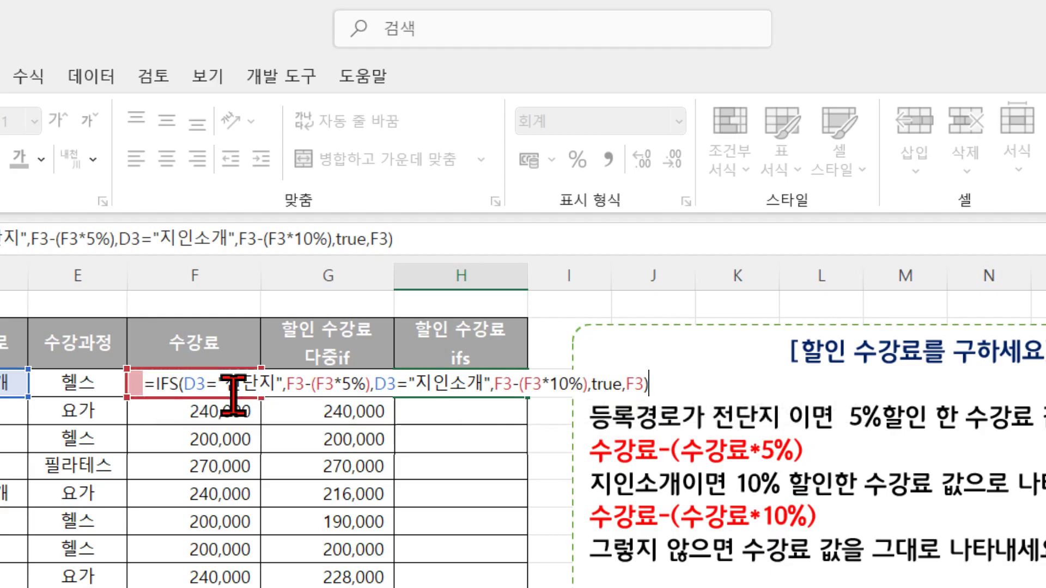
key(Return)
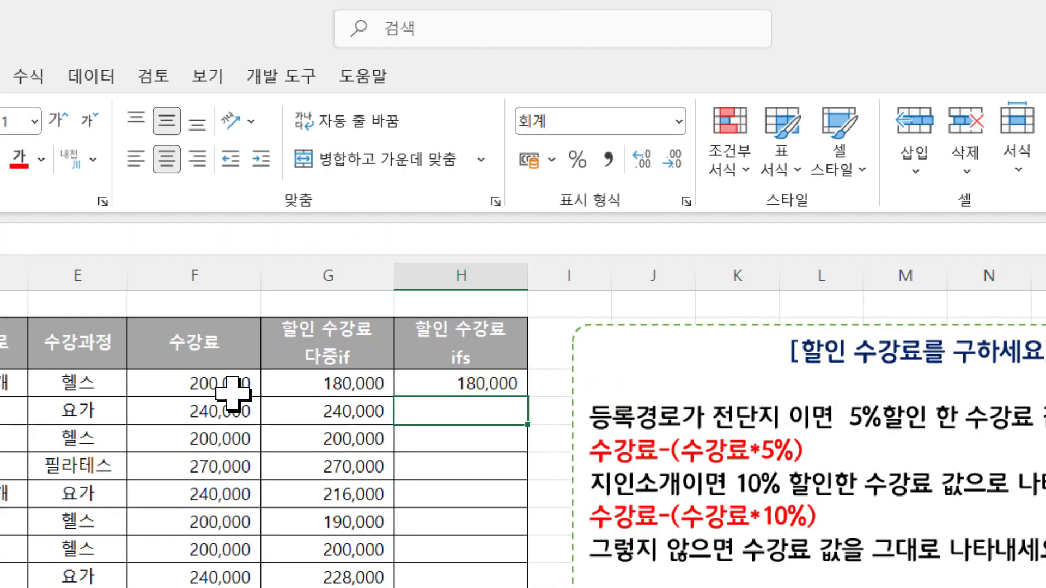
Step: Fill the IFS formula from H3 down to the last row of the 할인 수강료 ifs column
click(478, 382)
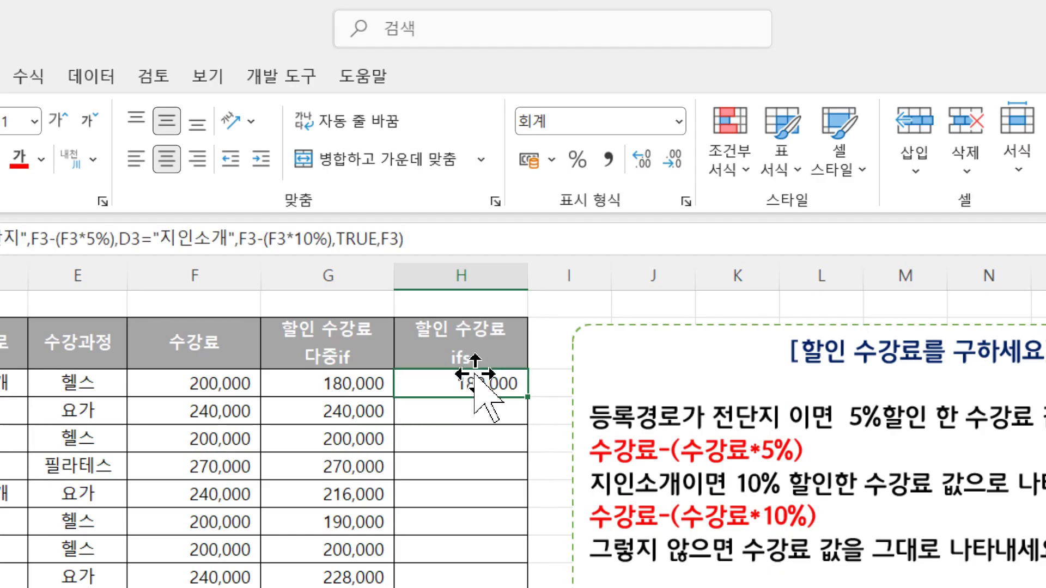
double_click(528, 397)
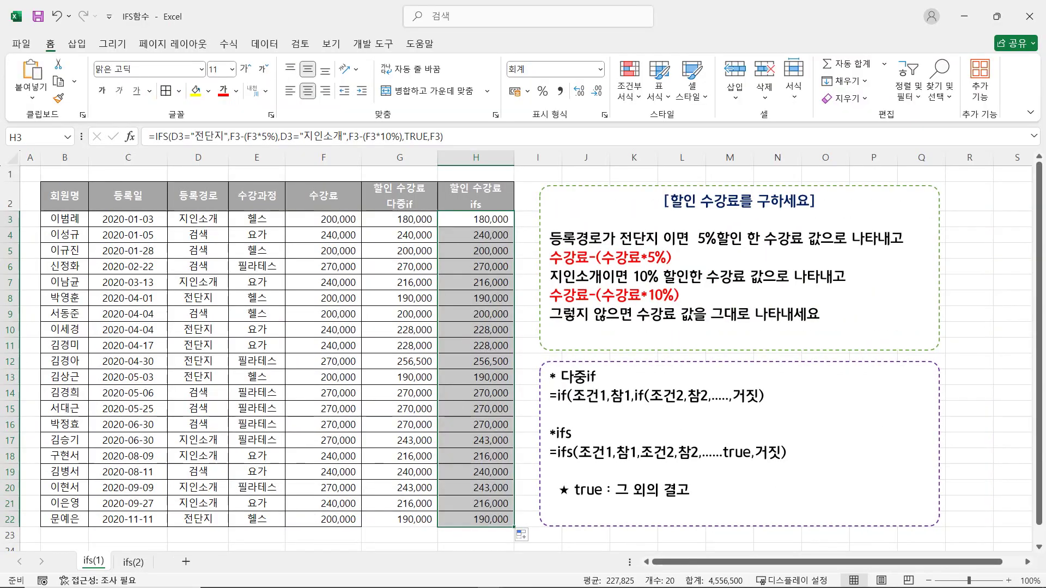
click(457, 354)
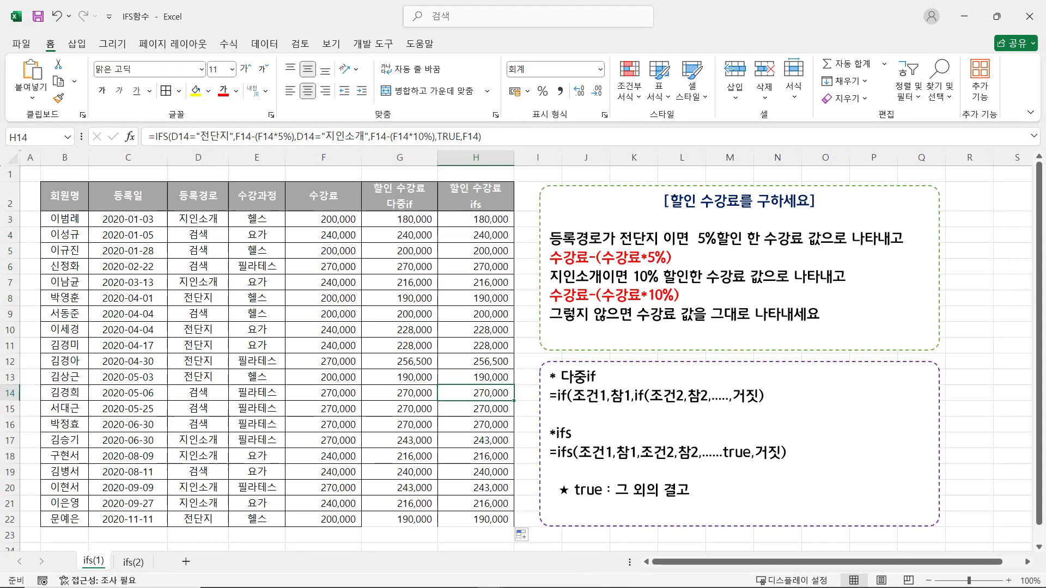
Step: Switch to the ifs(2) sheet, move the criteria text box up beside the table's header, and review its grading conditions
key(ctrl+Page_Down)
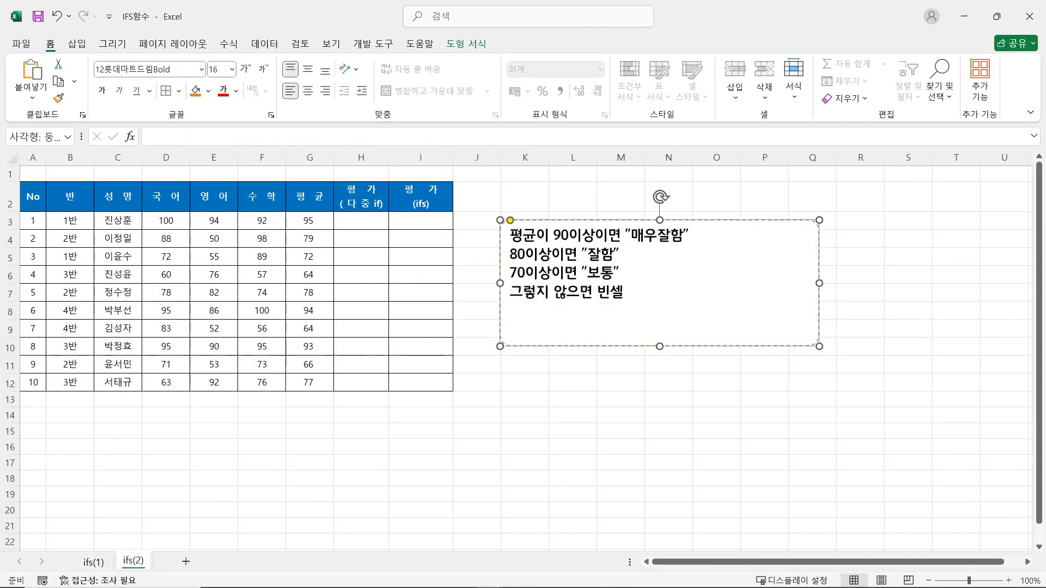
drag(588, 220, 590, 196)
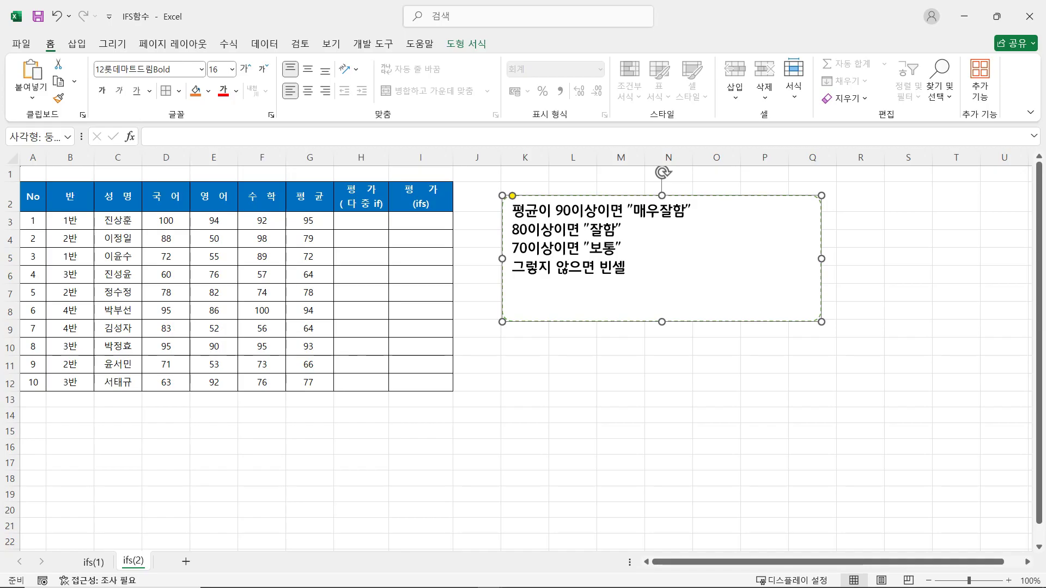
double_click(603, 210)
drag(512, 231, 583, 249)
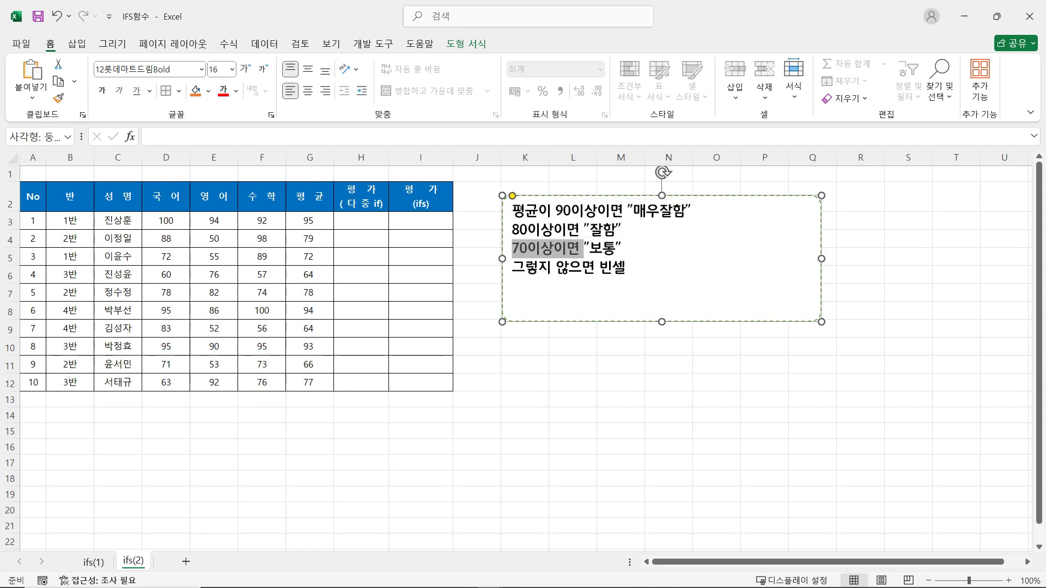
Step: Start an IF formula in H3 with the condition G3>=90 and "매우잘함" as its true value
click(361, 220)
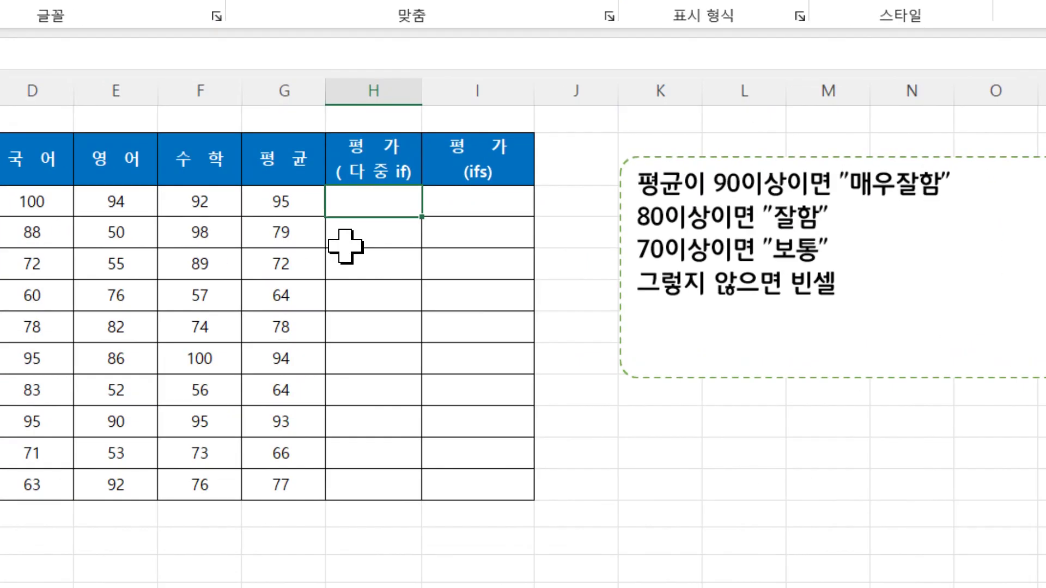
text(=i)
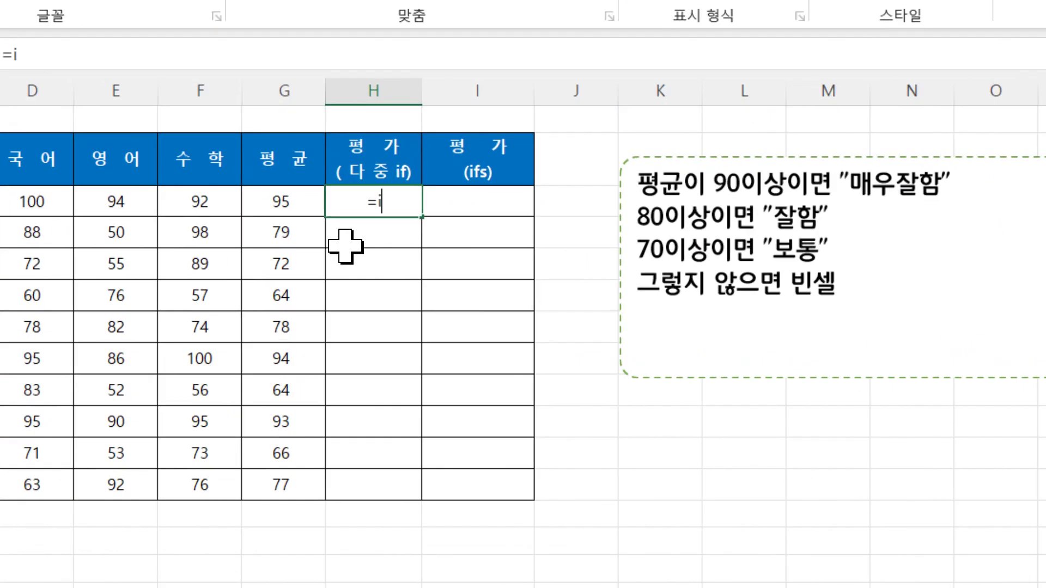
text(f()
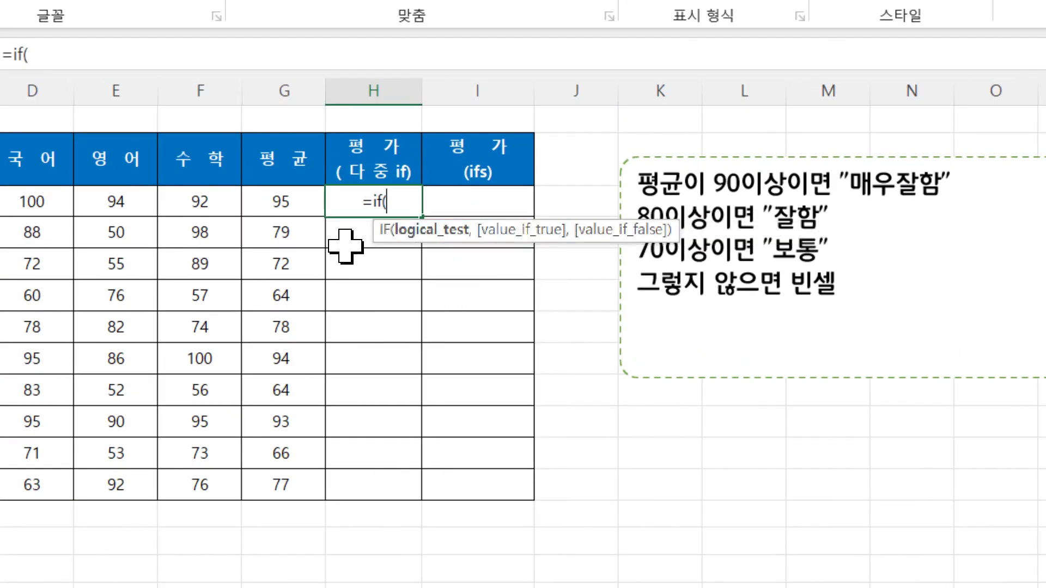
click(311, 205)
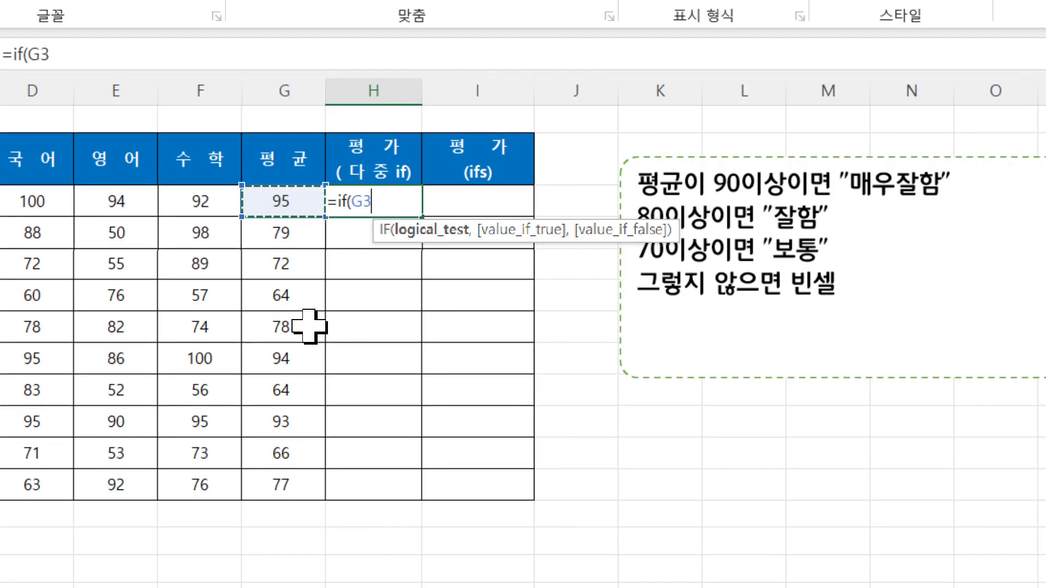
text(>=90)
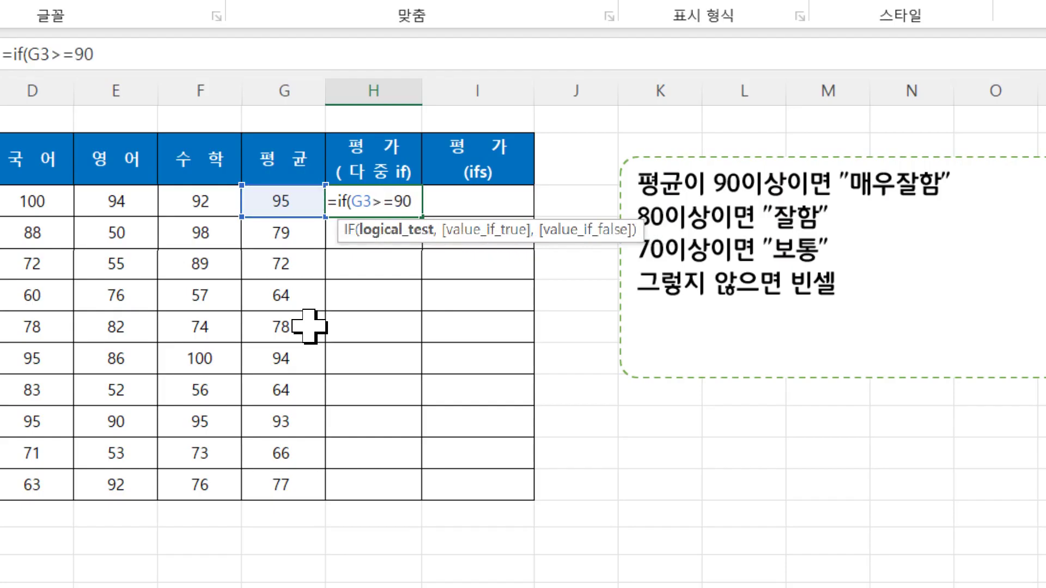
text(,)
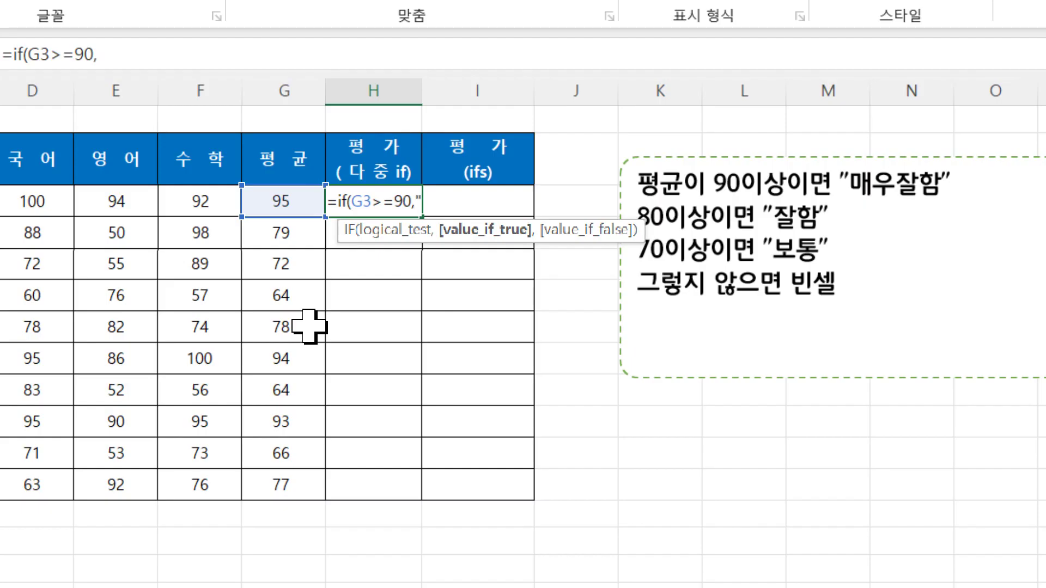
text("매우잟)
text(함)
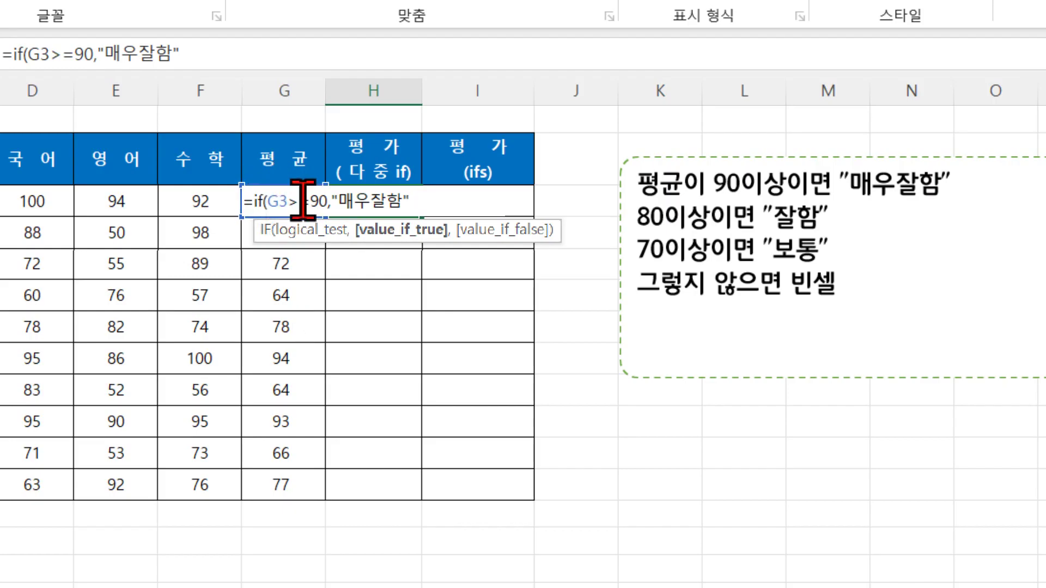
text(",)
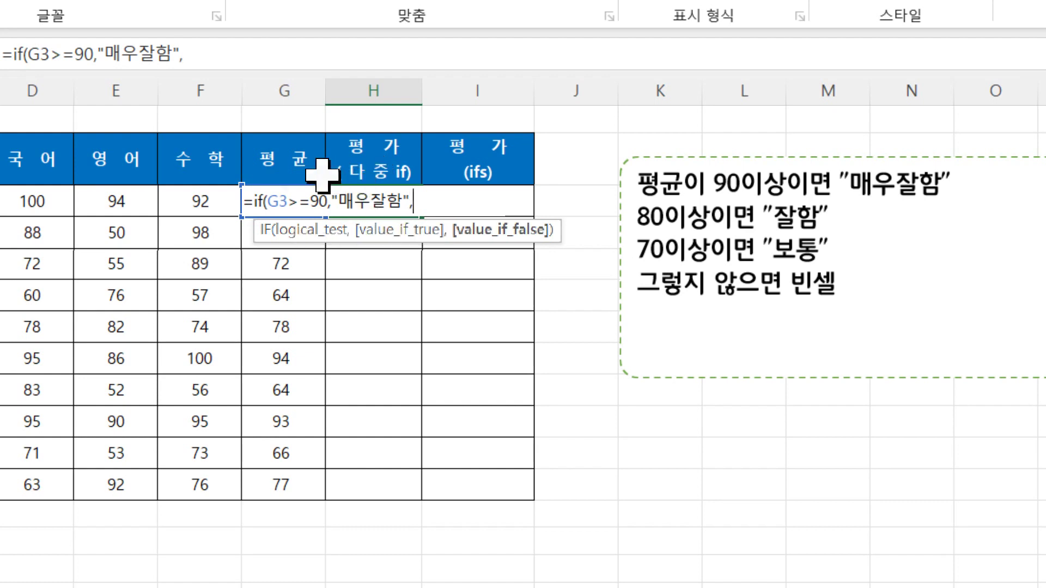
Step: Duplicate the if(G3>=90,"매우잘함", portion as a nested IF in the false argument of the H3 formula
drag(256, 199, 472, 195)
key(ctrl+c)
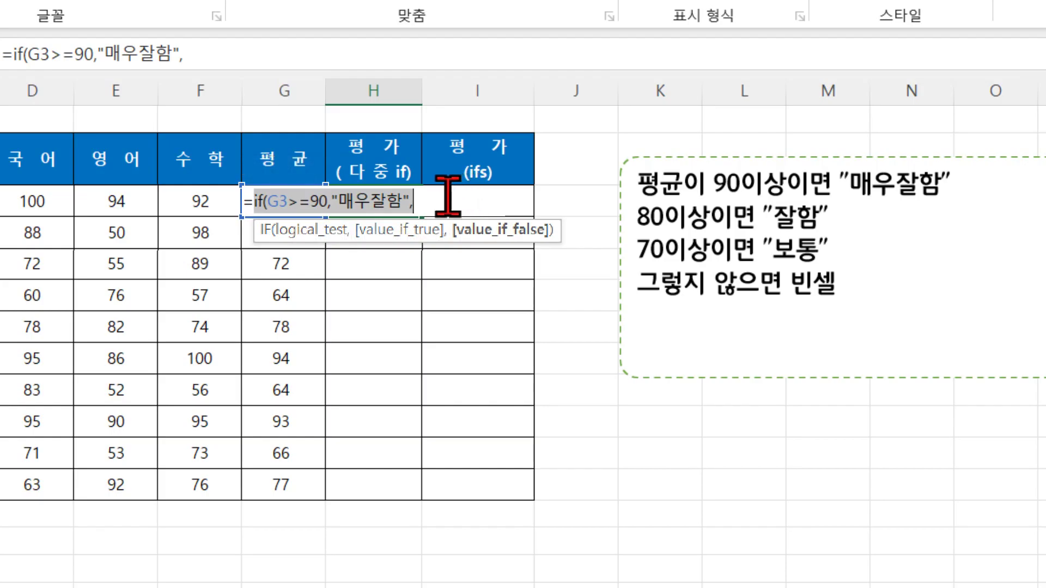
click(449, 197)
key(ctrl+v)
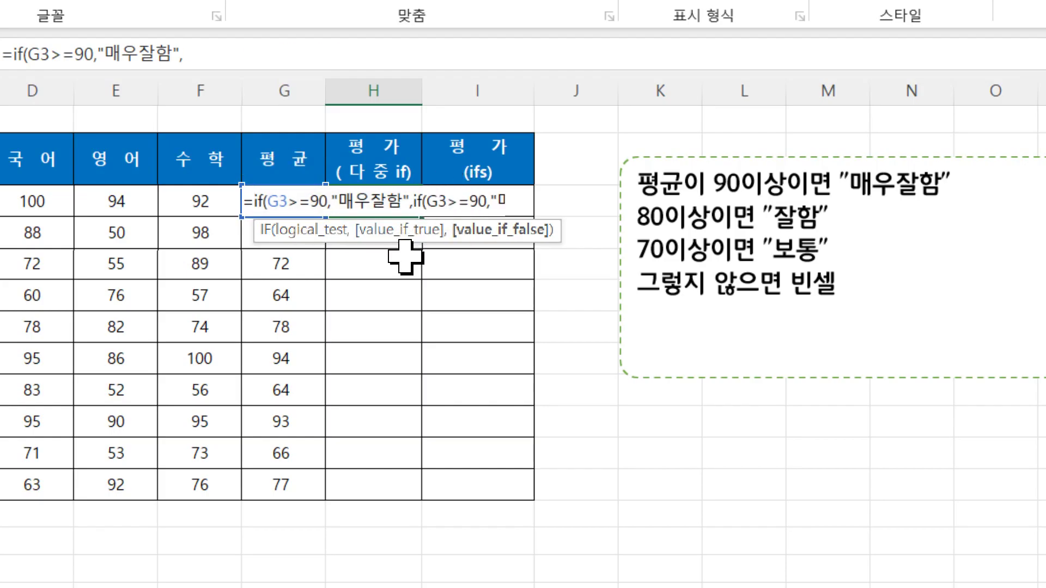
Step: Change the nested IF in H3 to the condition G3>=80 with "잘함" as its true value
click(387, 203)
key(BackSpace)
text(8)
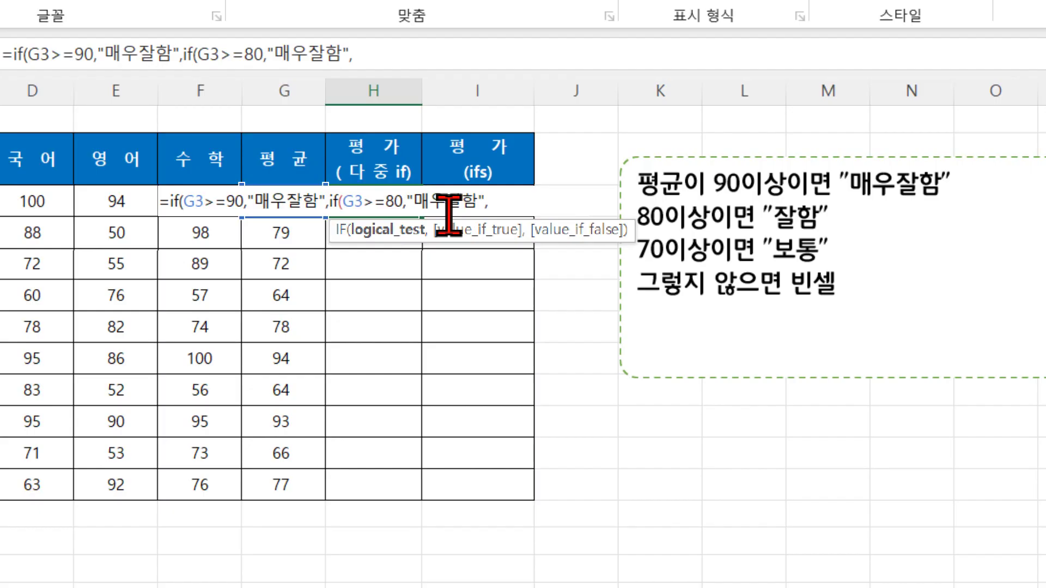
click(445, 202)
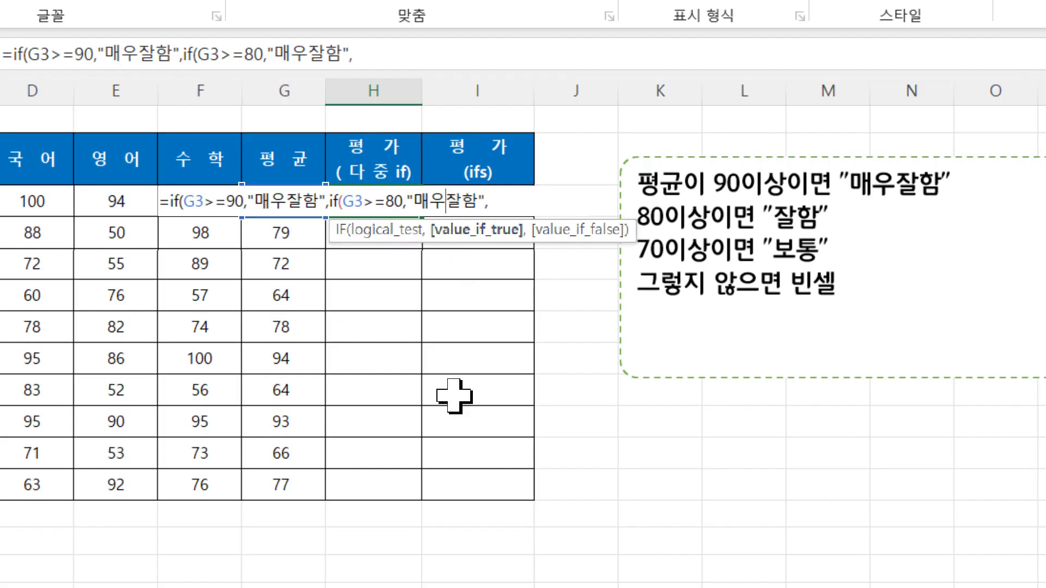
key(BackSpace)
key(BackSpace)
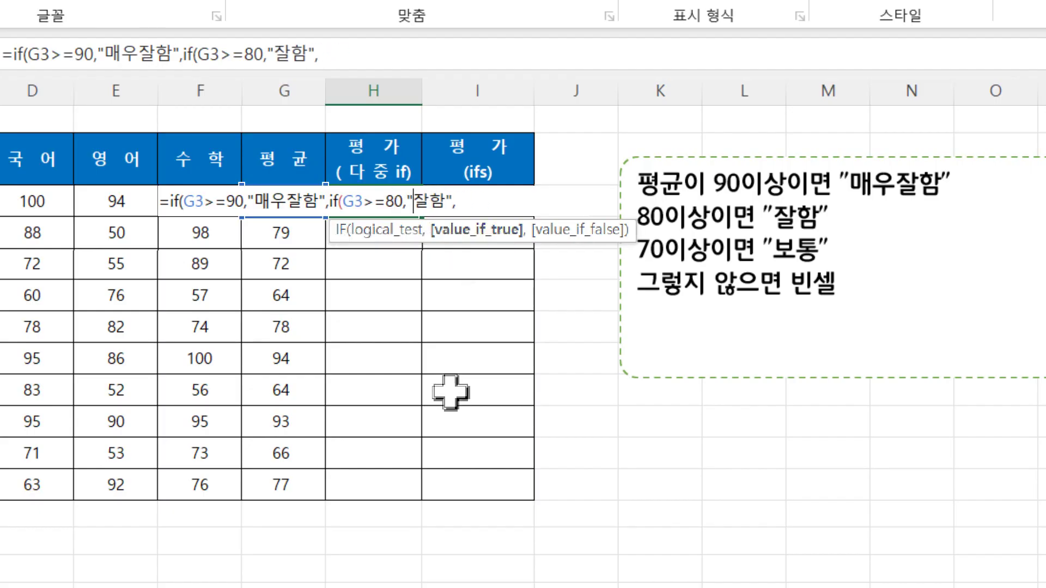
Step: Add a third nested IF to the H3 formula with the condition G3>=70 and "보통" as its true value
click(469, 203)
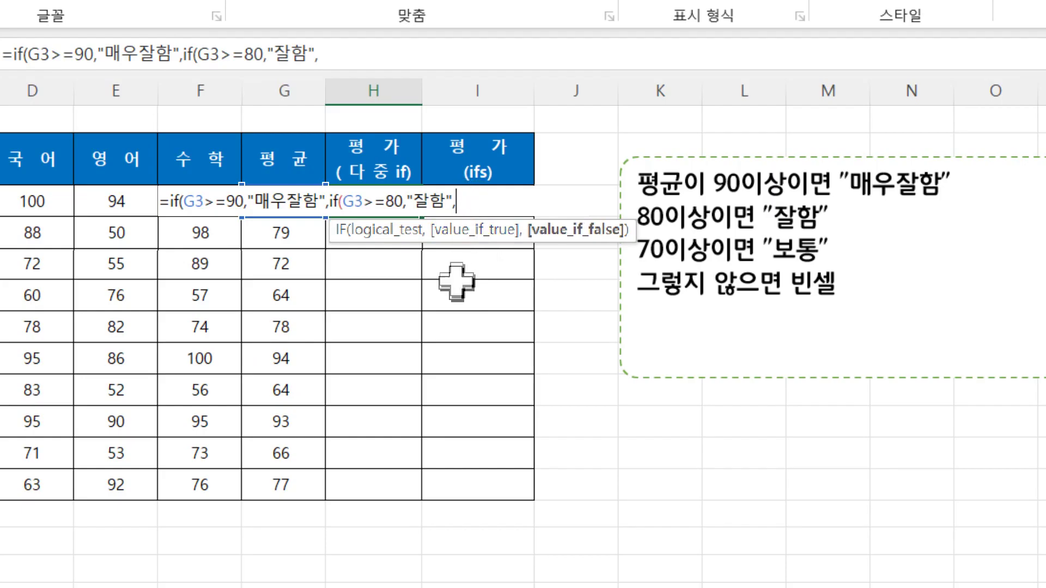
key(ctrl+v)
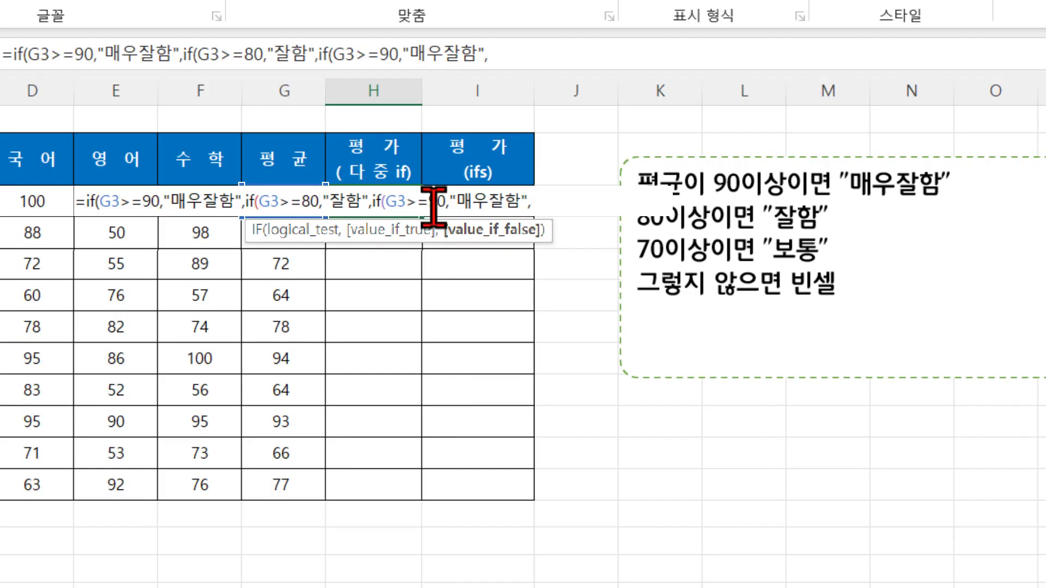
click(434, 206)
key(BackSpace)
text(7)
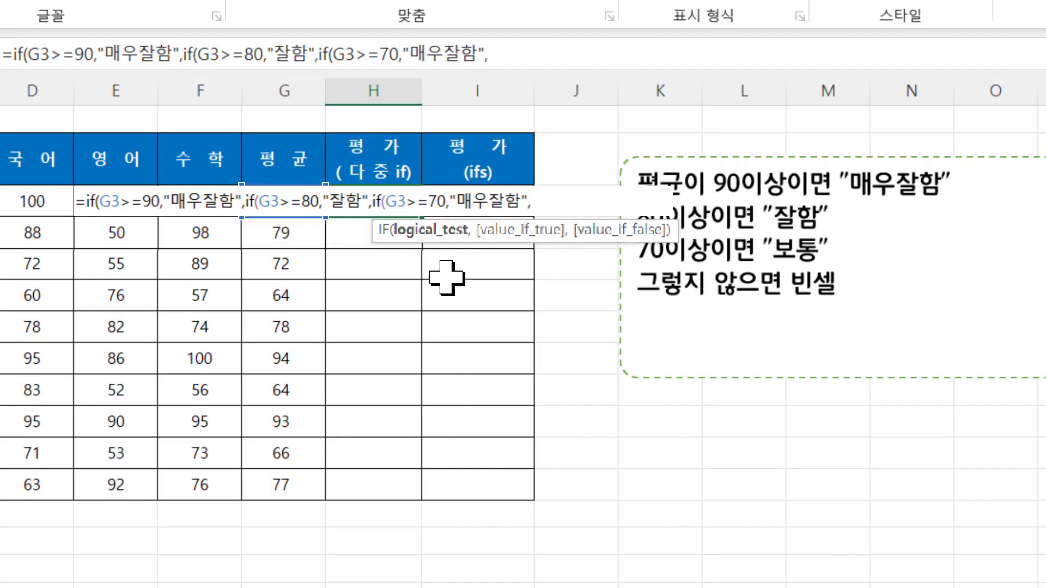
drag(456, 201, 507, 246)
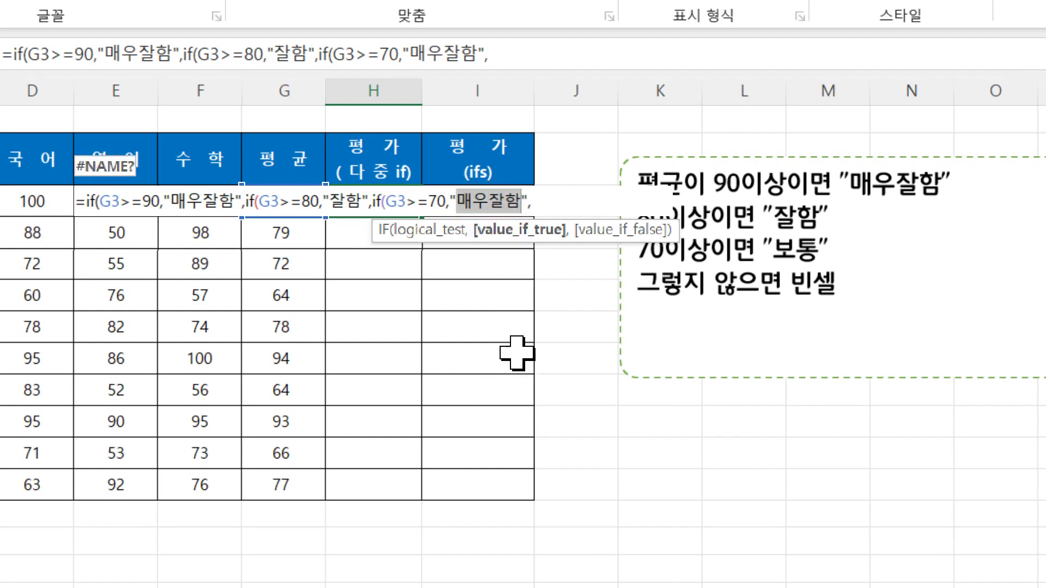
text(보통)
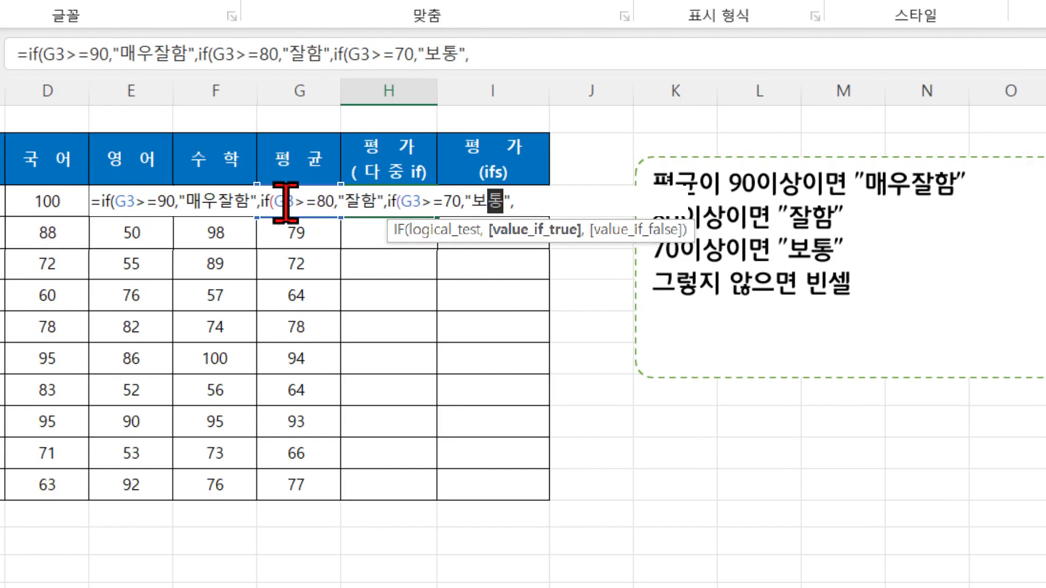
Step: Finish the H3 formula with "" as the last false value and fill it down to row 12
click(525, 208)
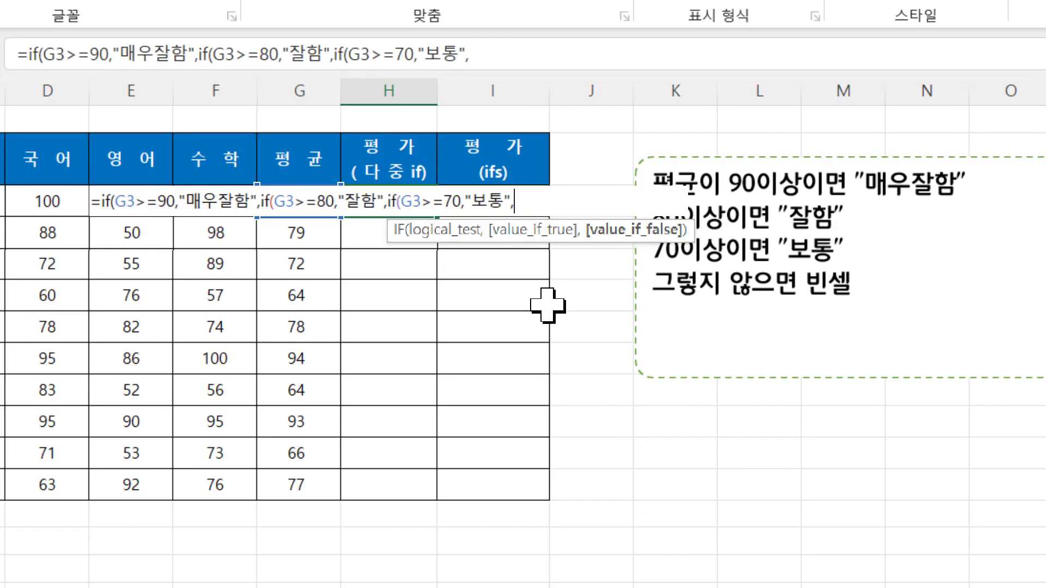
text("")
text())))
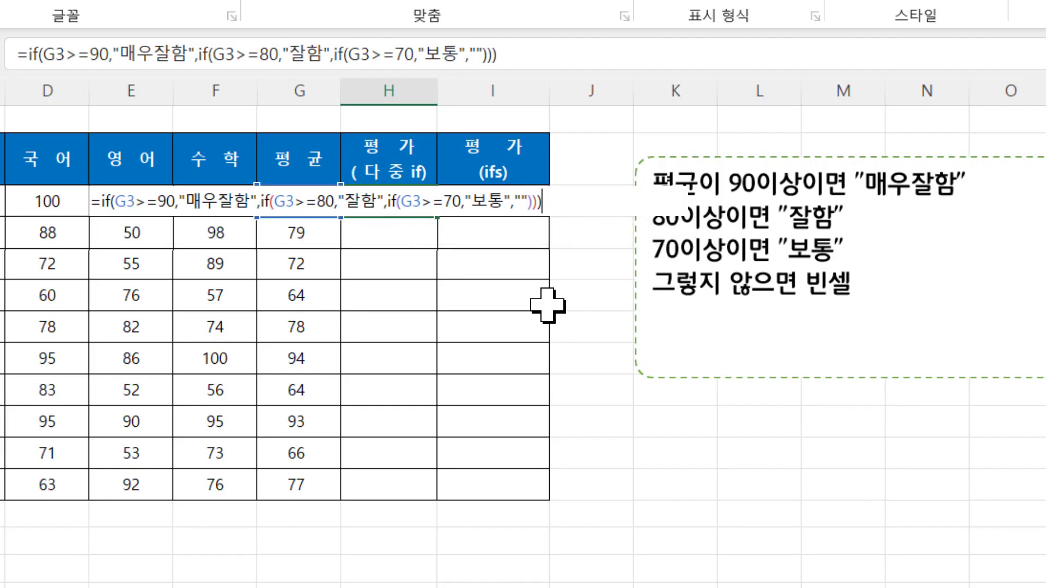
key(Return)
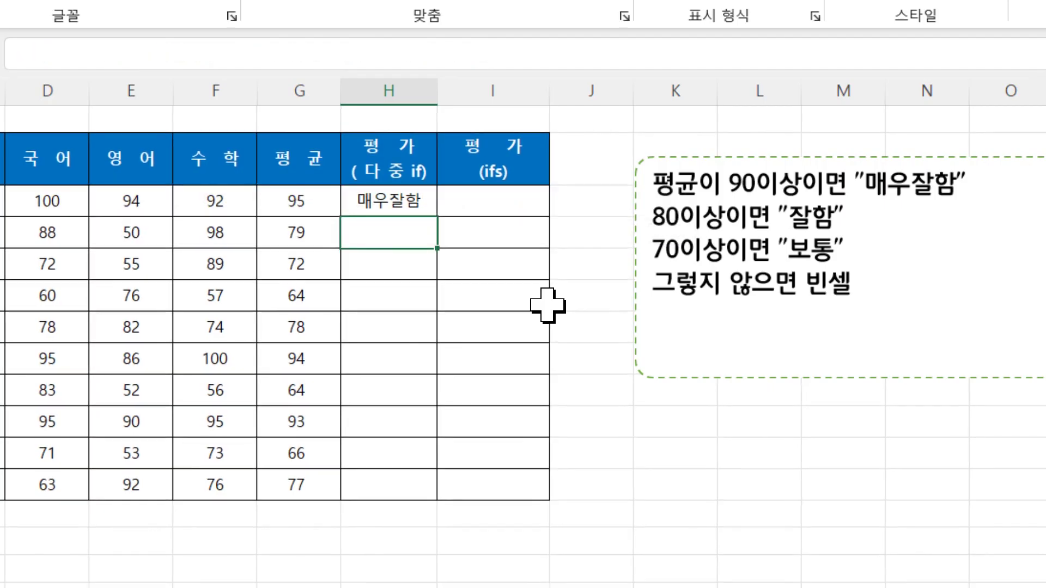
click(405, 199)
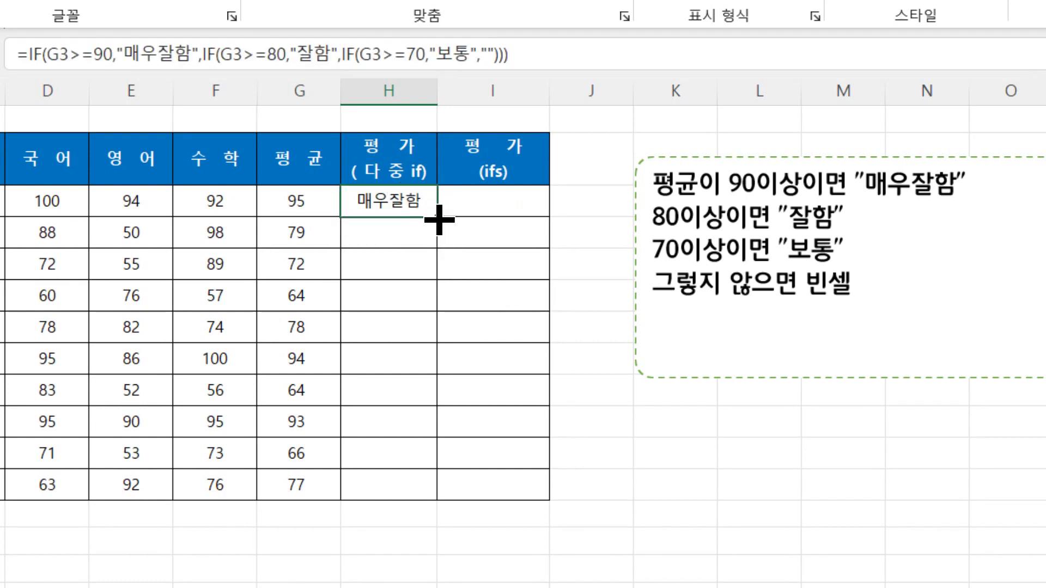
double_click(437, 223)
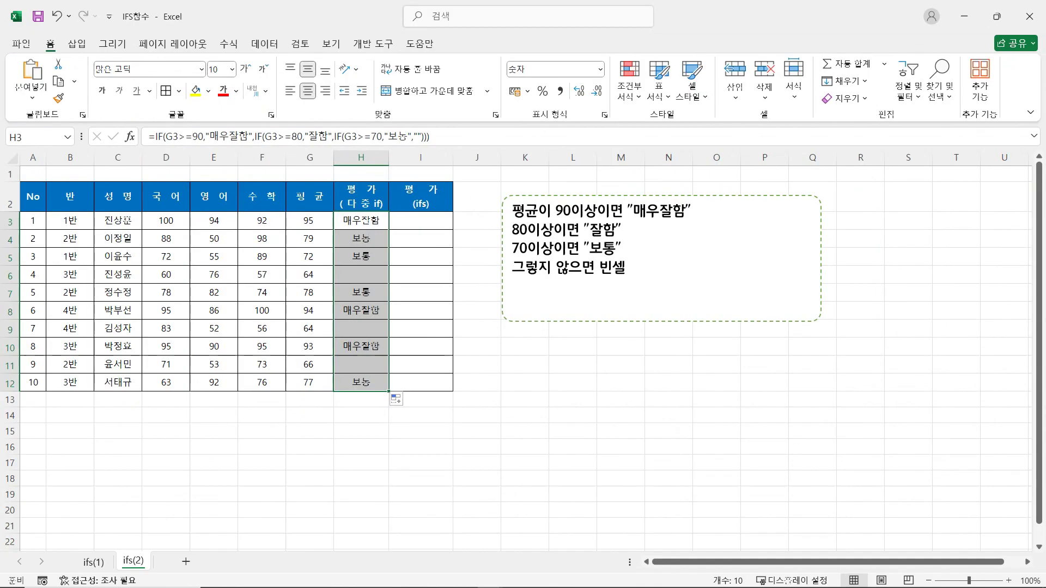
Step: Check the filled grades in the 평가(다중 if) column against the averages and the grading criteria
click(361, 238)
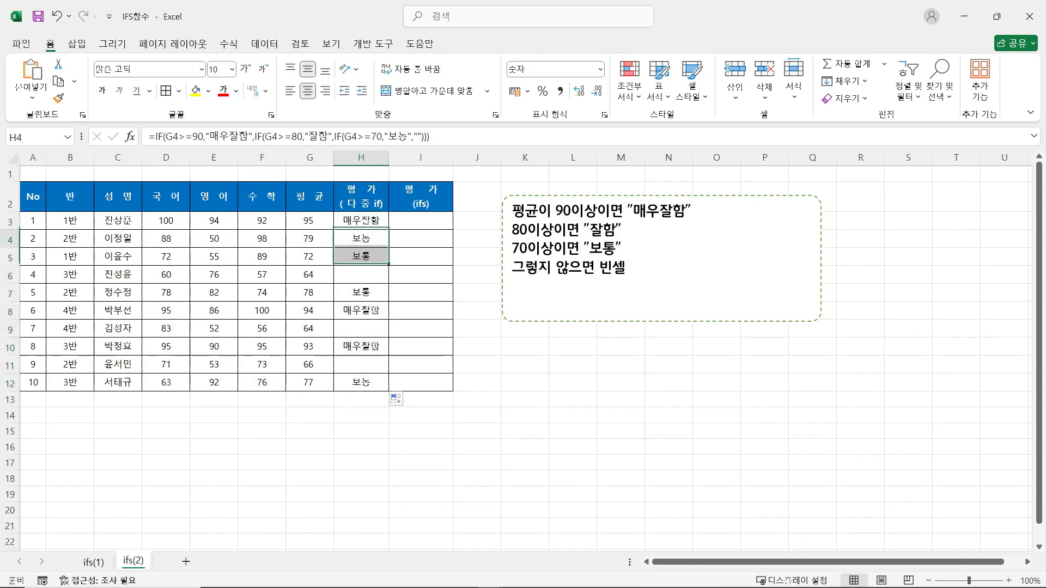
click(310, 239)
click(309, 257)
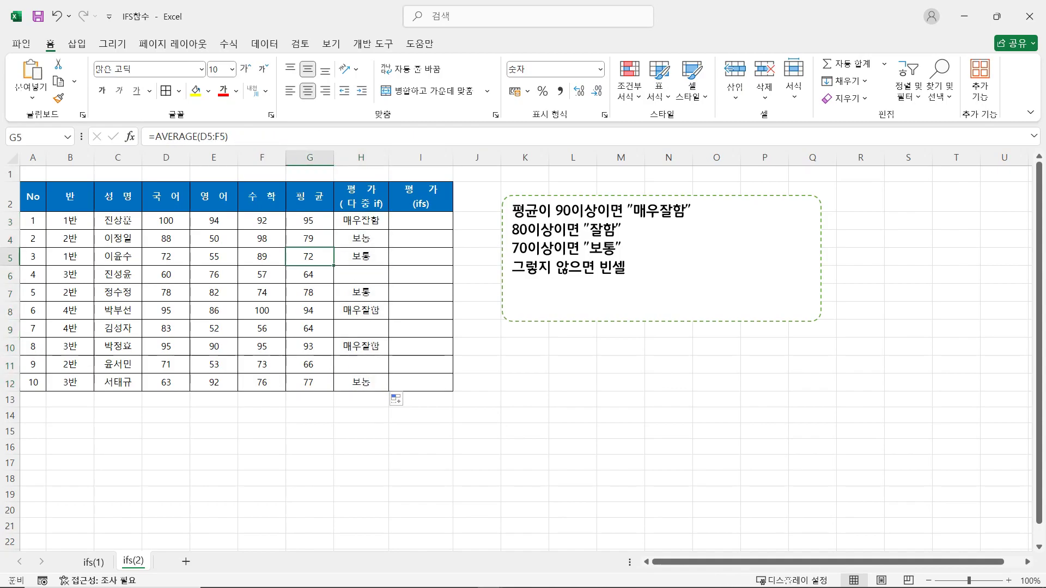
click(361, 311)
click(361, 382)
click(360, 275)
click(360, 347)
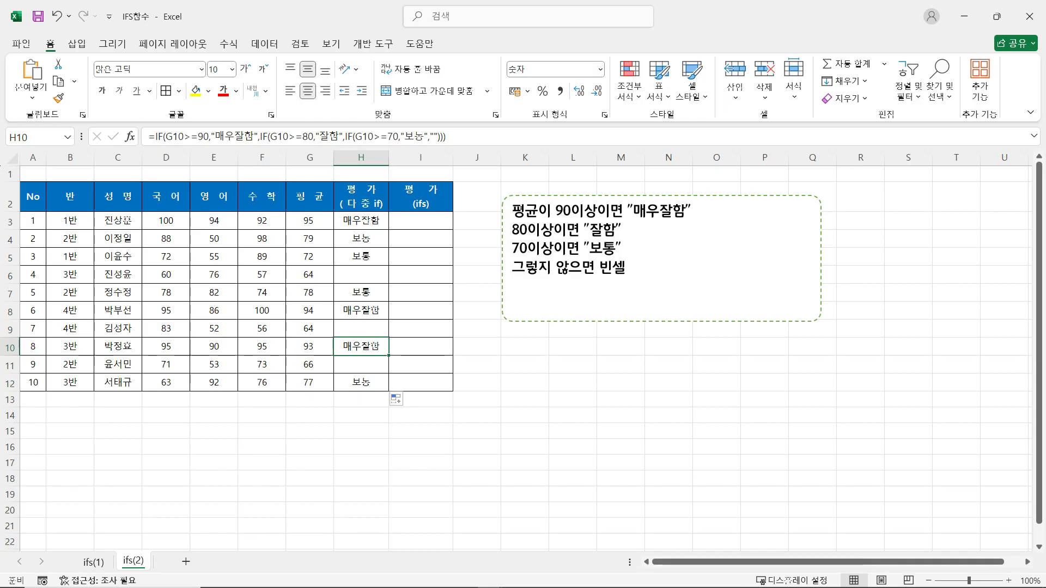
Step: Set the 영어 score in E5 to 80
click(213, 256)
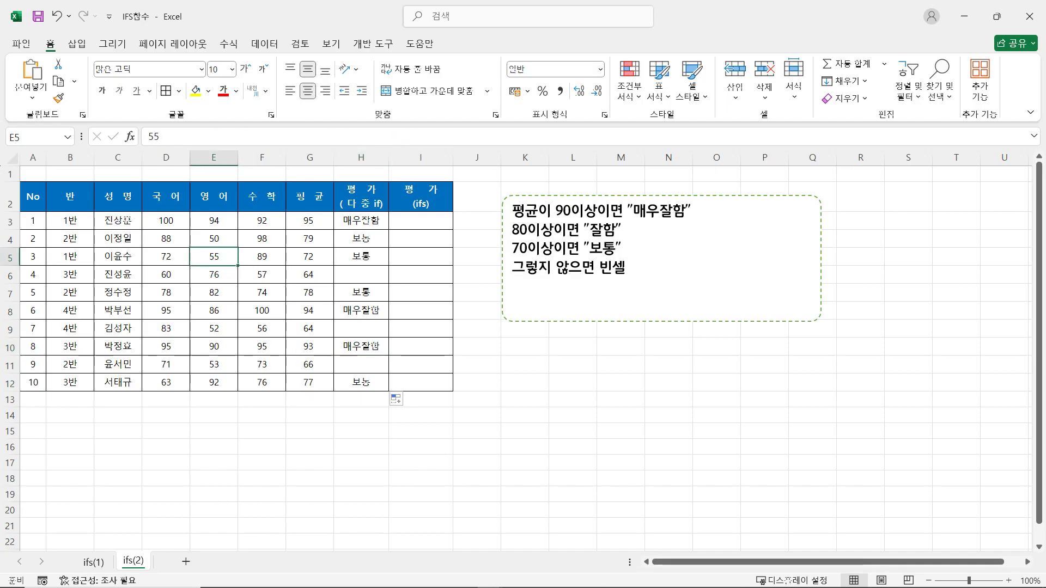
text(80)
key(Return)
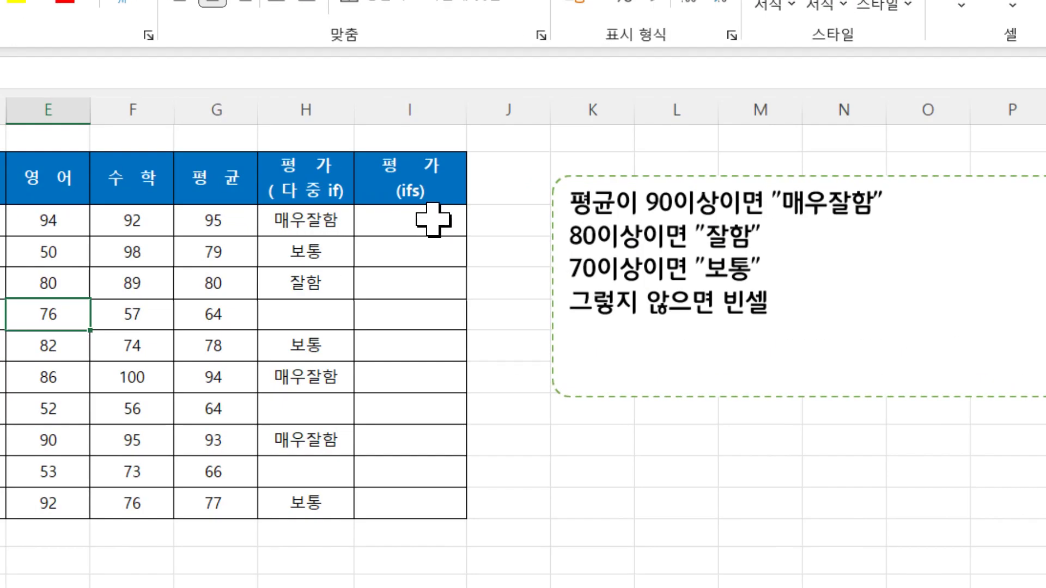
Step: Start an IFS formula in I3 with the condition G3>=90 and "매우잘함" as its value
click(424, 219)
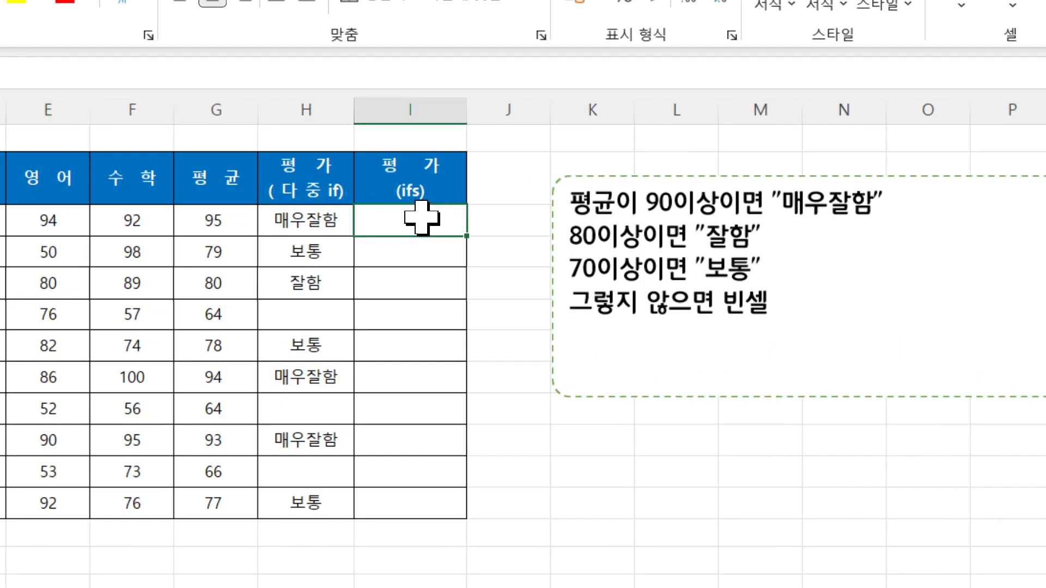
text(=ㅑ)
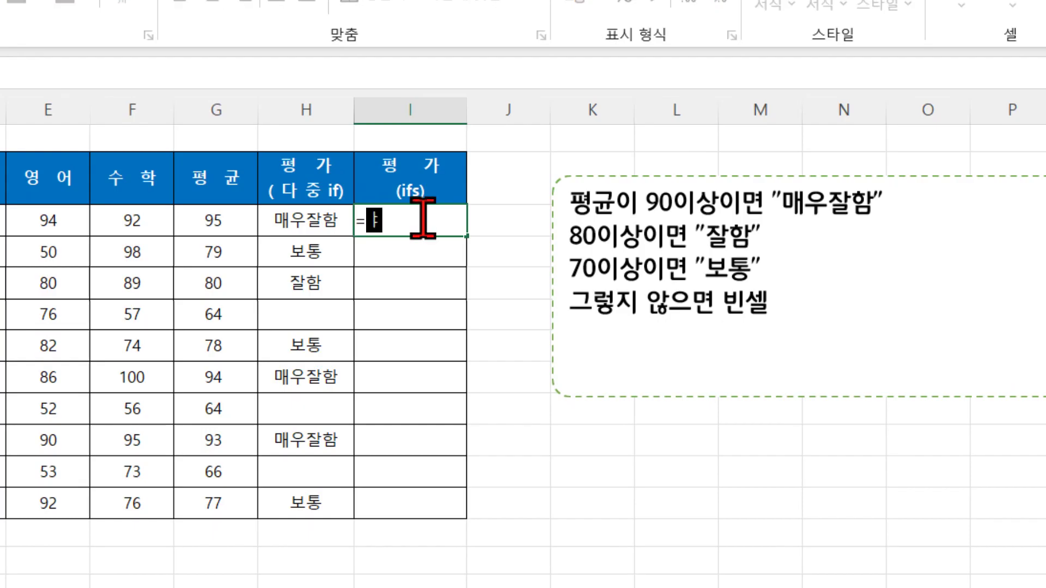
key(BackSpace)
text(ifs()
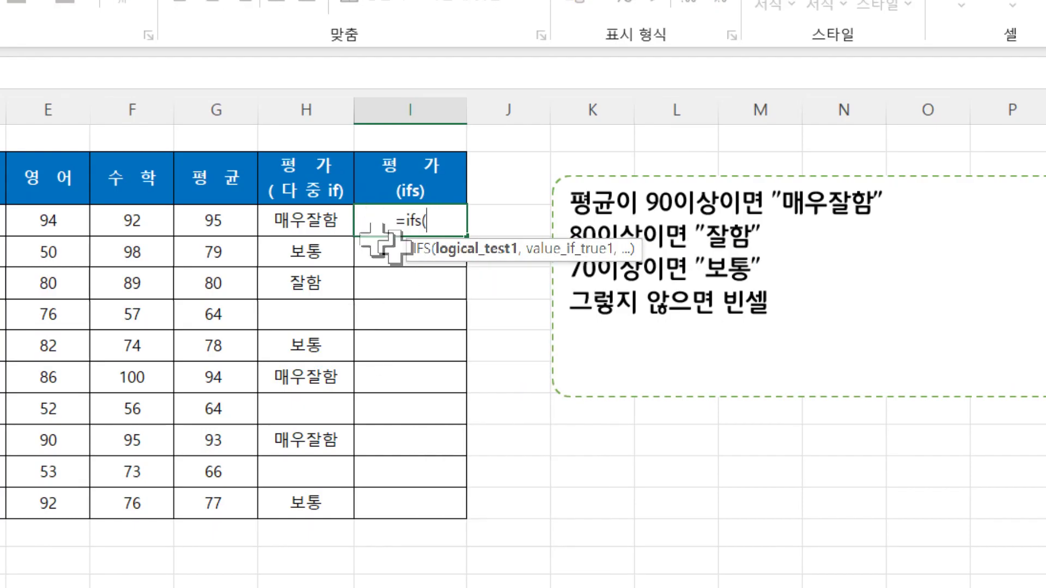
click(220, 218)
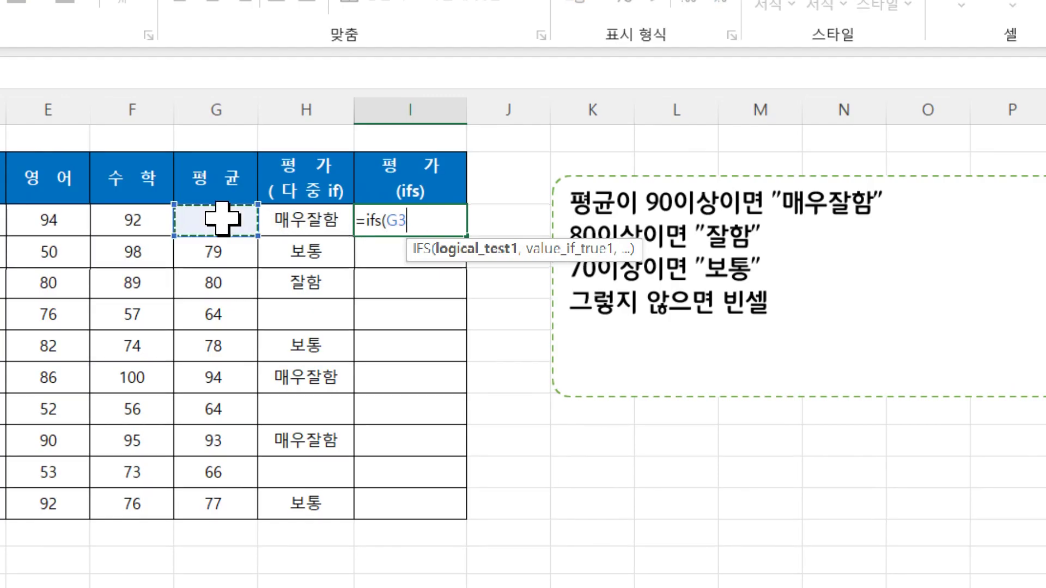
text(>=9)
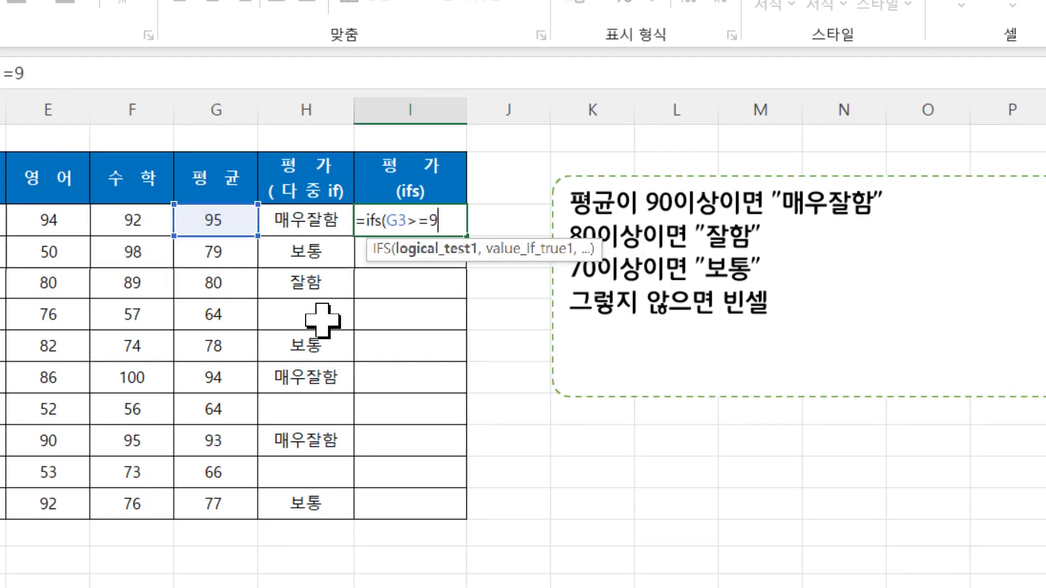
text(0,")
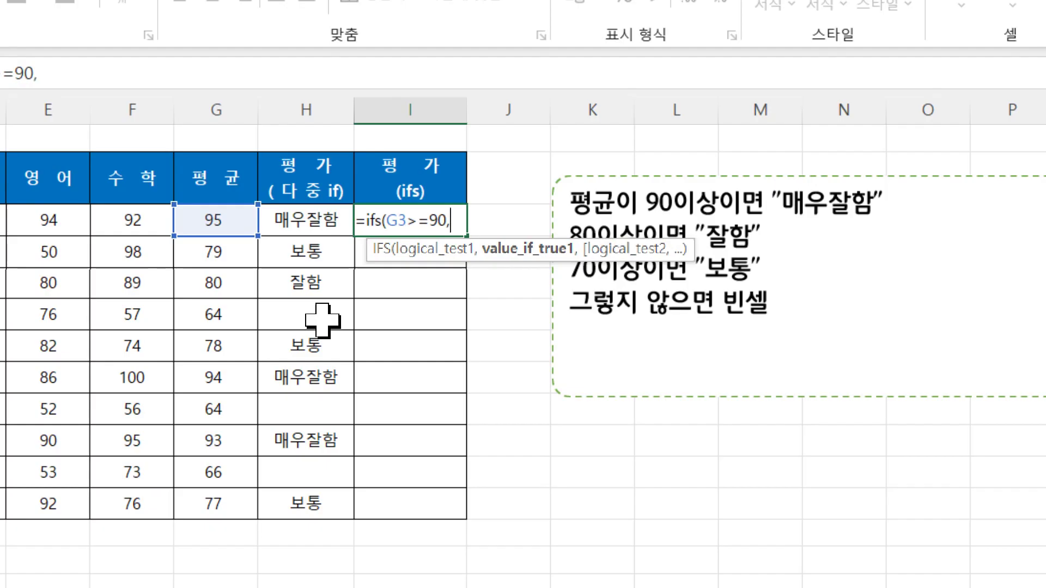
text(매우잘함")
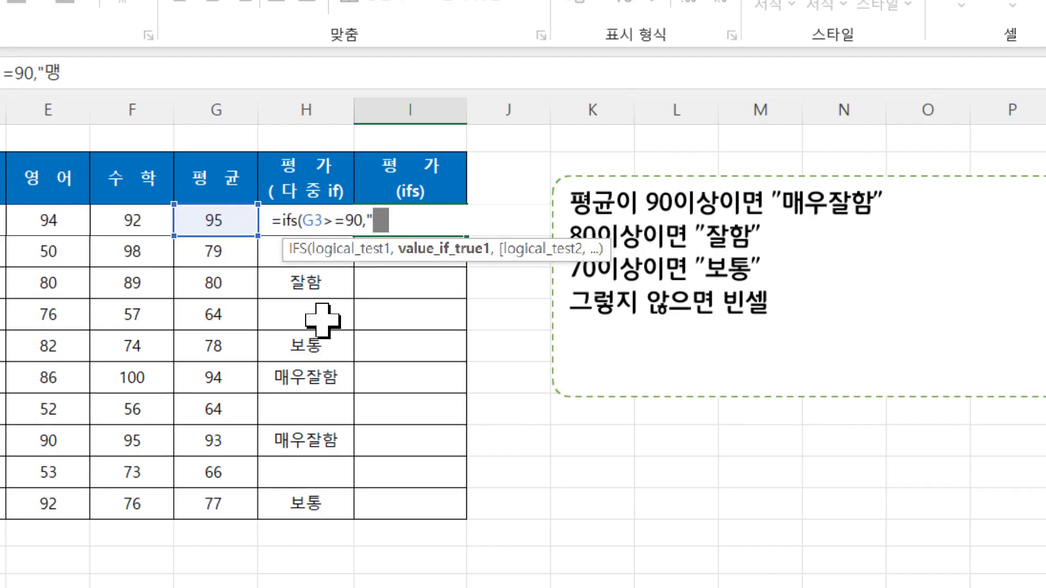
text(,)
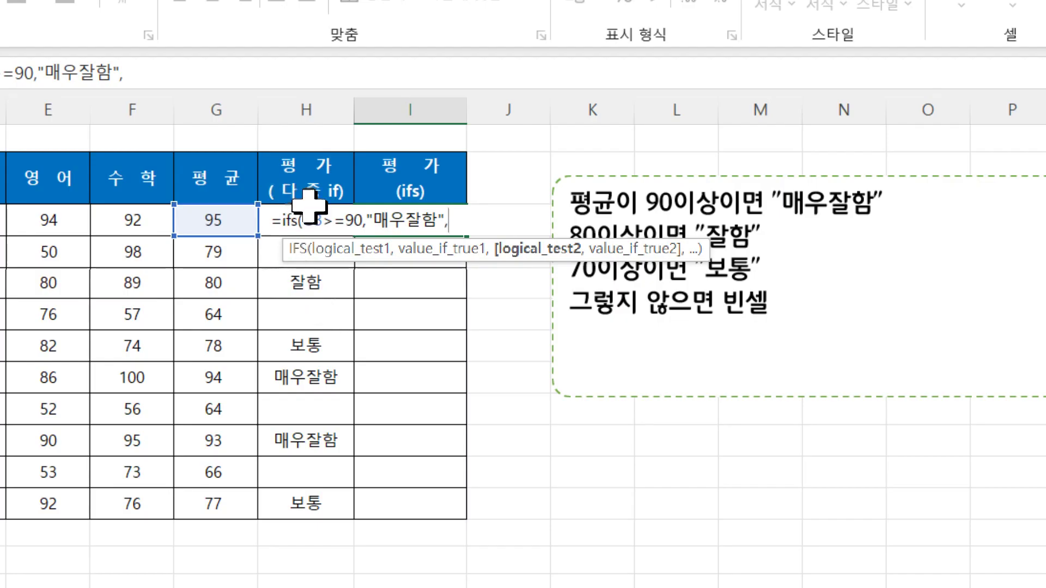
Step: Duplicate the G3>=90,"매우잘함", pair as the second condition of the I3 IFS formula
drag(303, 221, 465, 218)
key(ctrl+c)
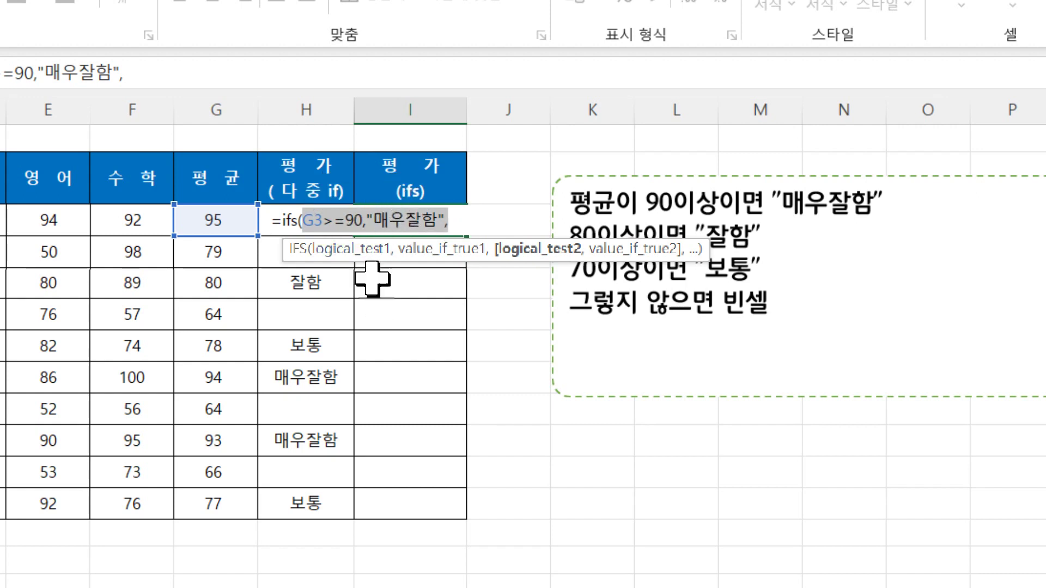
click(453, 221)
key(ctrl+v)
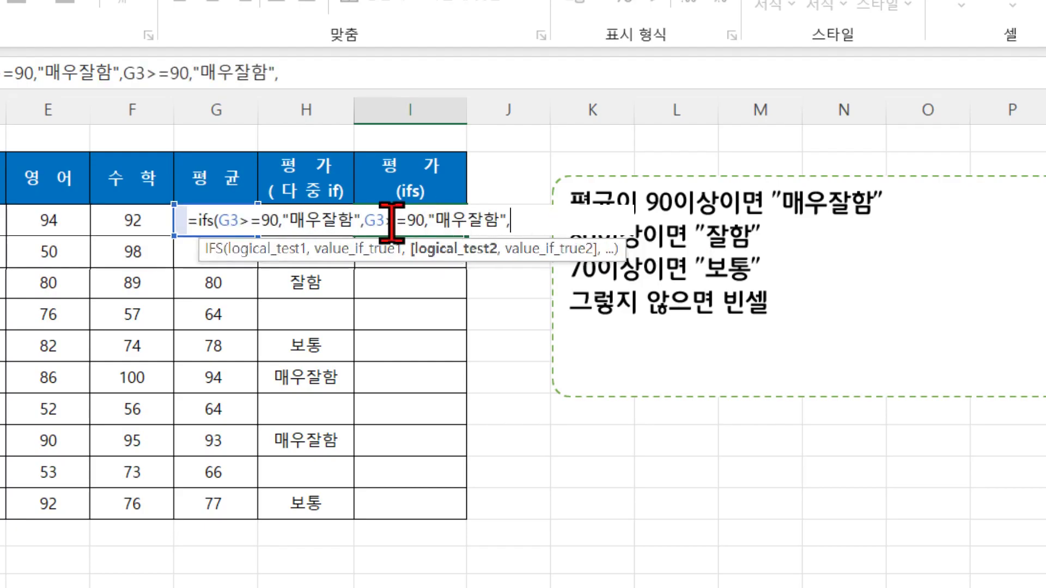
Step: Change the second pair of the I3 IFS formula to G3>=80 with "잘함" as its value
click(410, 221)
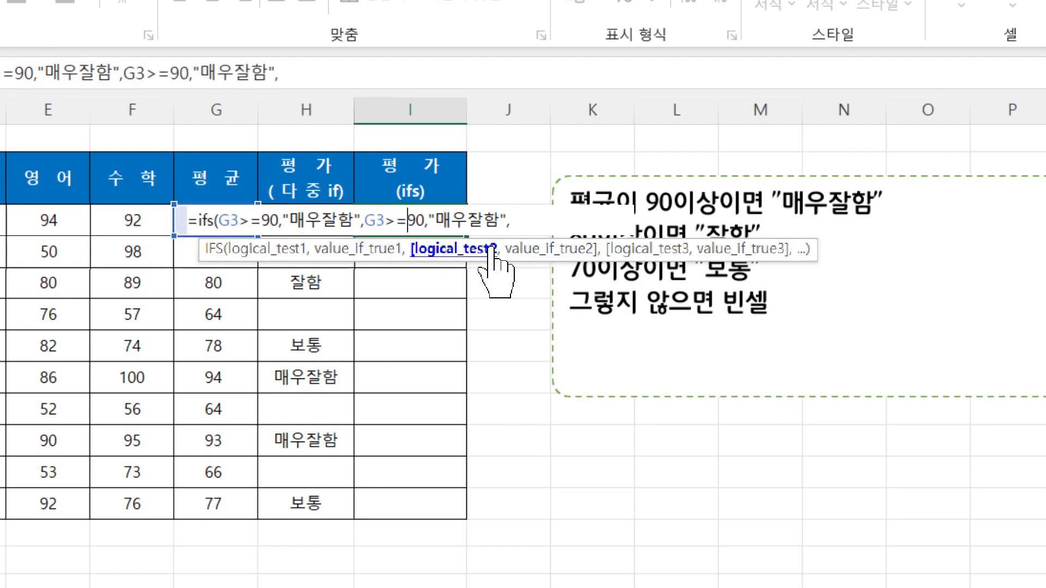
key(Delete)
text(8)
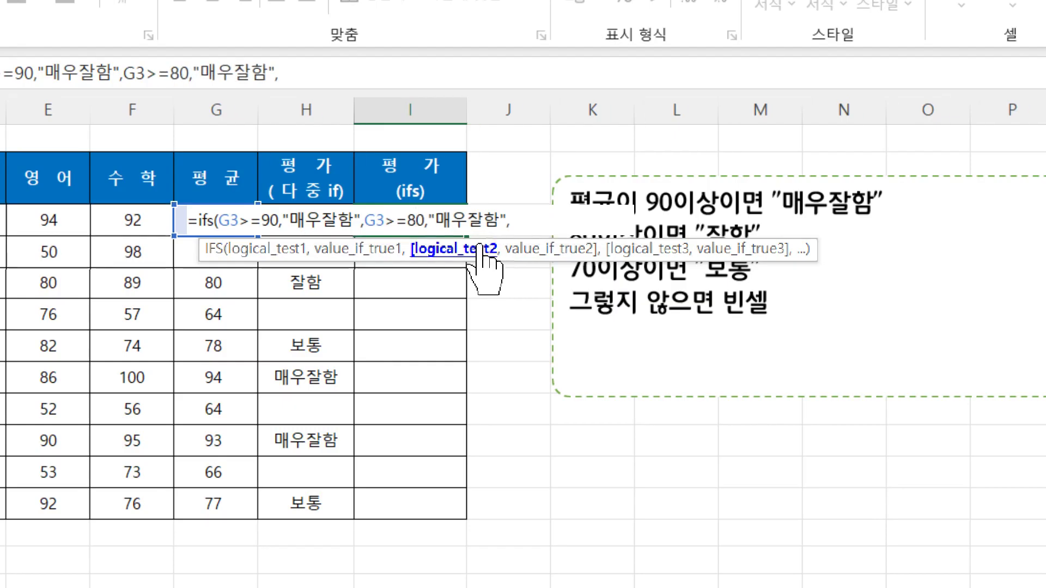
click(484, 222)
key(BackSpace)
key(BackSpace)
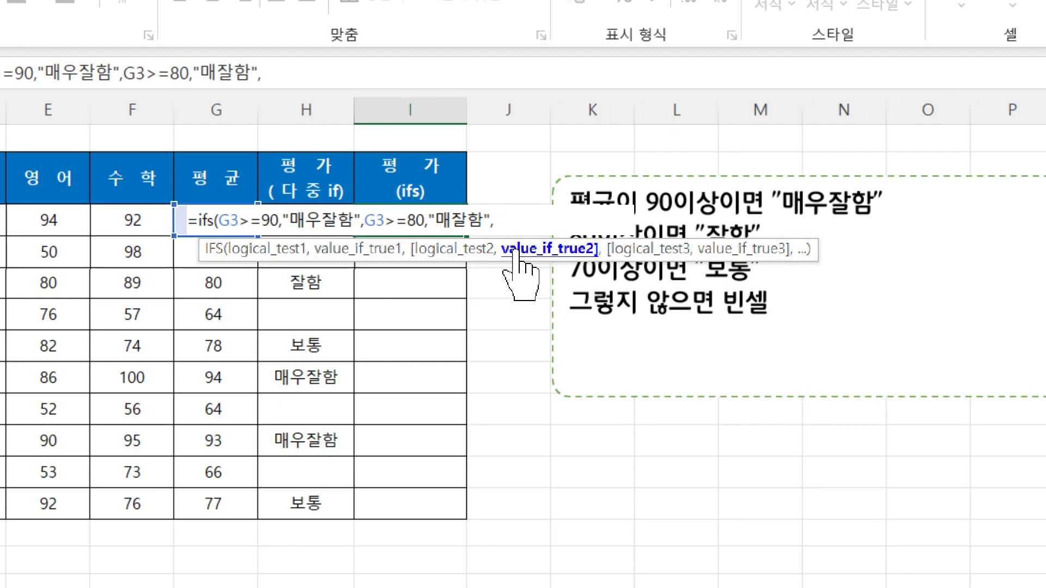
Step: Paste the copied pair as the third pair of the I3 IFS formula and change its condition to G3>=70
click(489, 211)
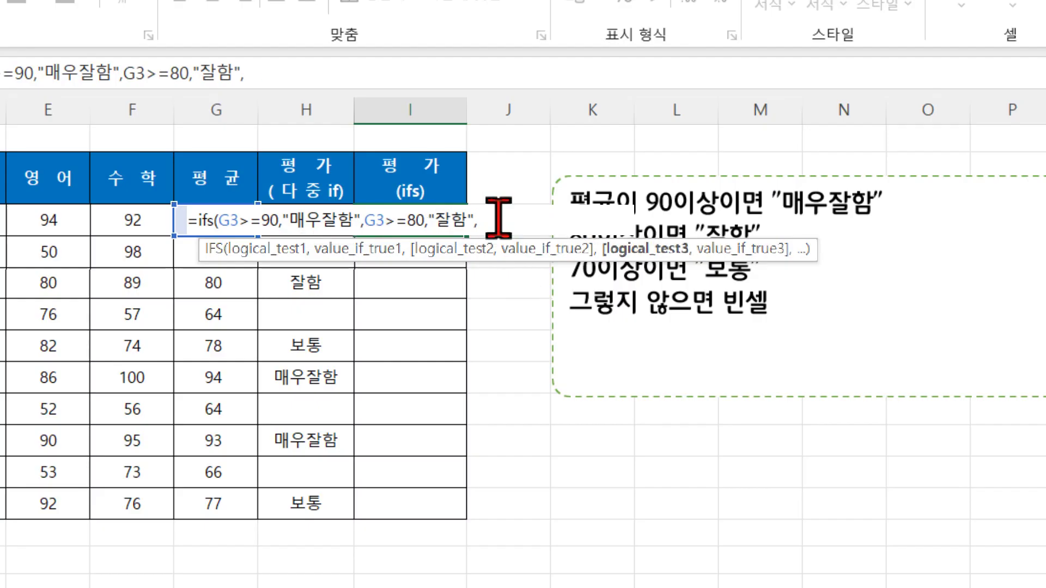
key(ctrl+v)
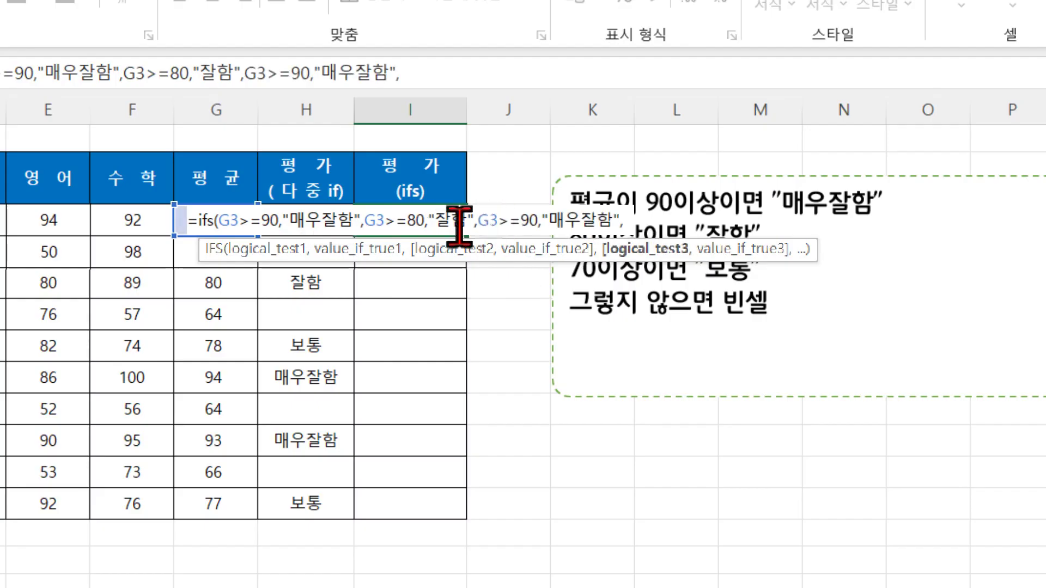
click(525, 220)
key(BackSpace)
text(7)
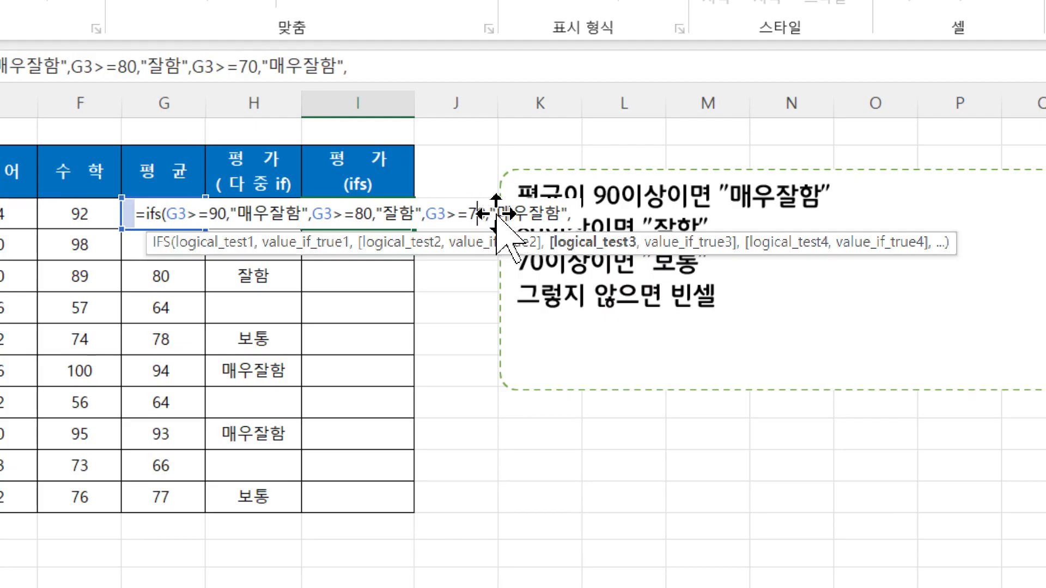
Step: Replace the third pair's result text in the I3 IFS formula with "보통"
click(541, 209)
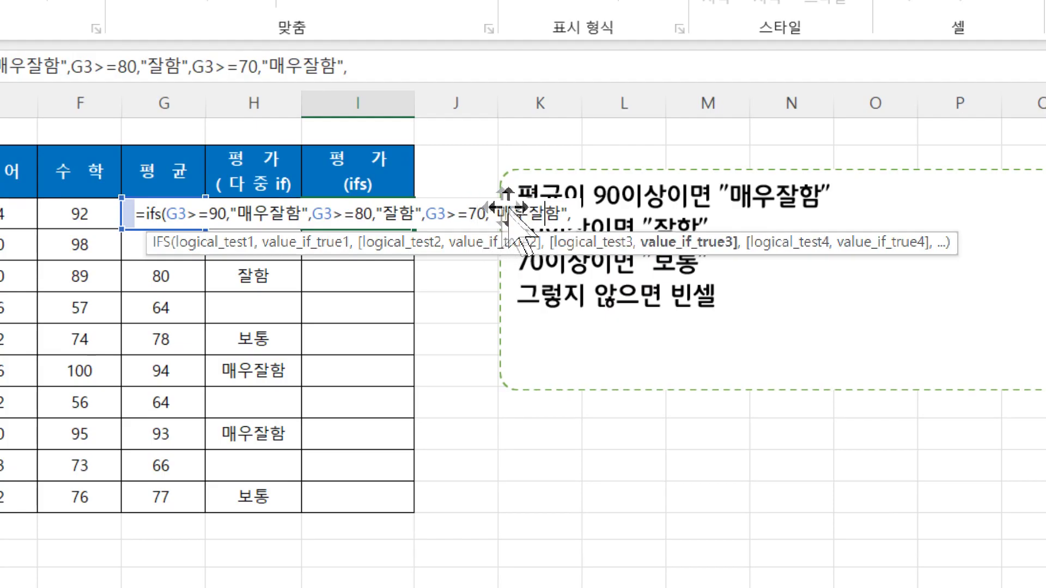
key(BackSpace)
key(BackSpace)
key(BackSpace)
key(Delete)
text(ㅂ)
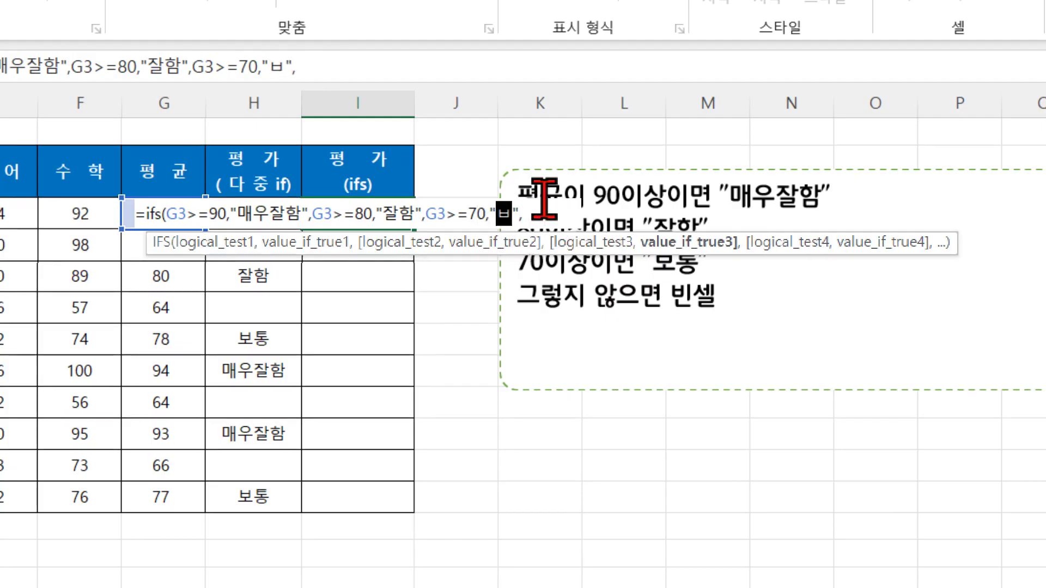
text(보통)
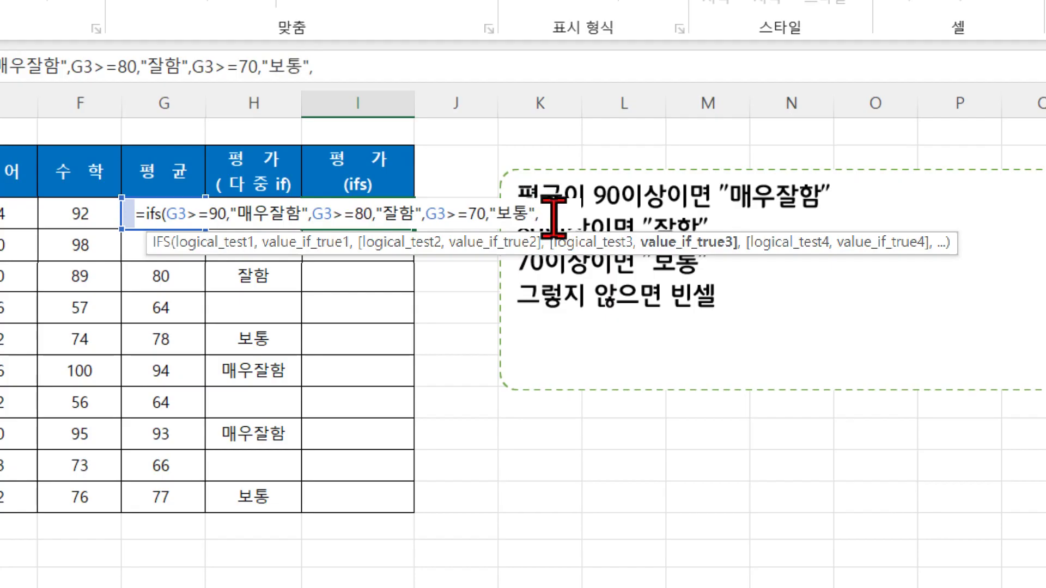
Step: Add "" as the last argument of the I3 IFS formula, close the parenthesis and try to enter it
click(553, 217)
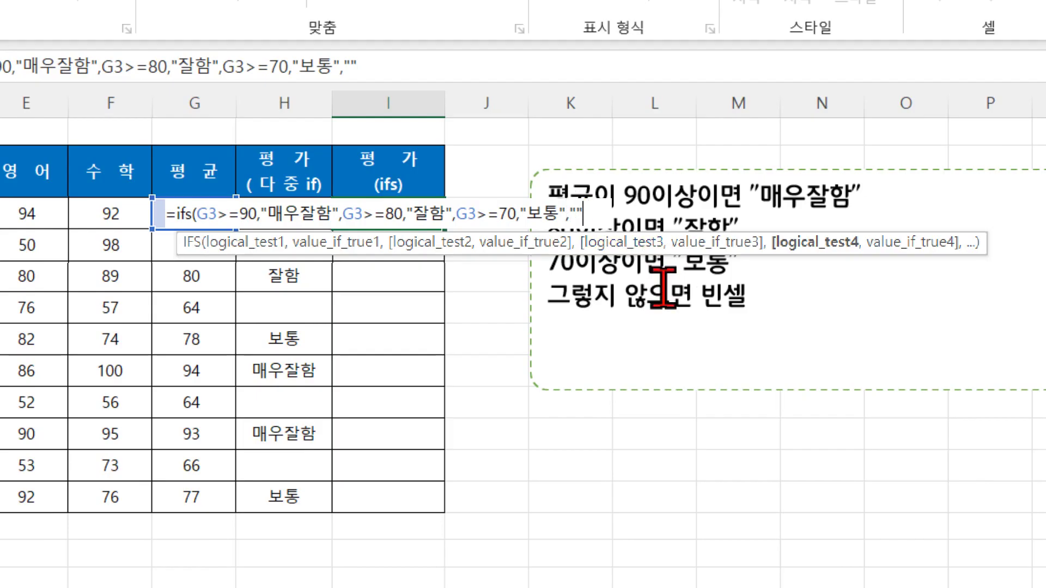
text())
key(Return)
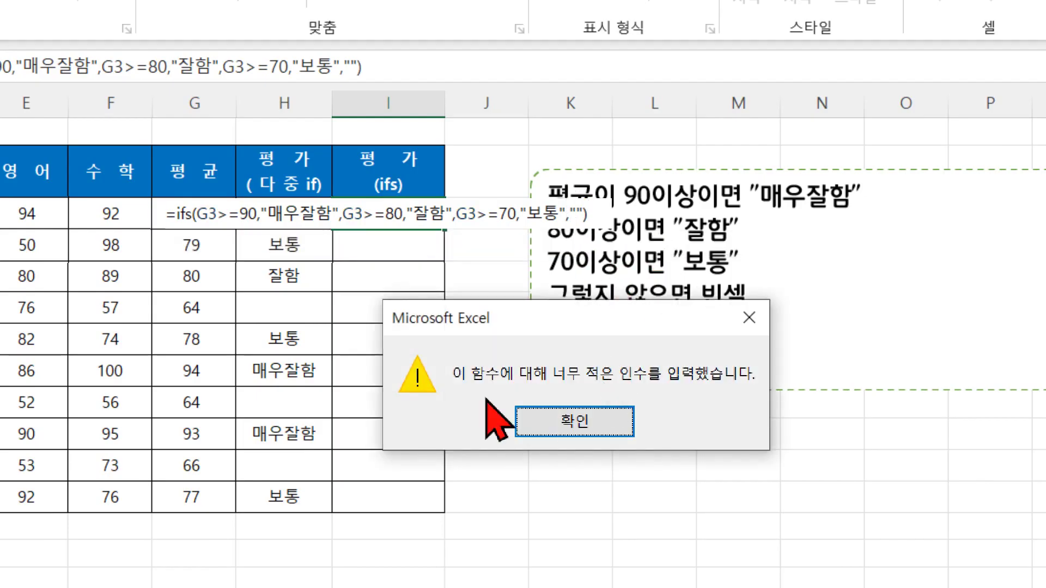
click(595, 423)
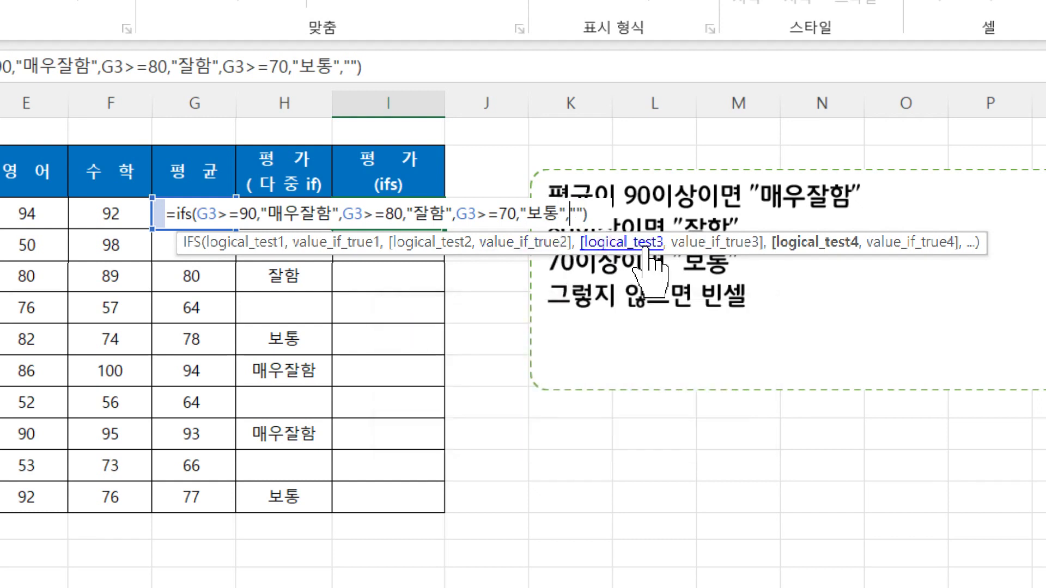
Step: Insert TRUE as the fourth condition before the "" result in the I3 IFS formula and enter it
text(rue)
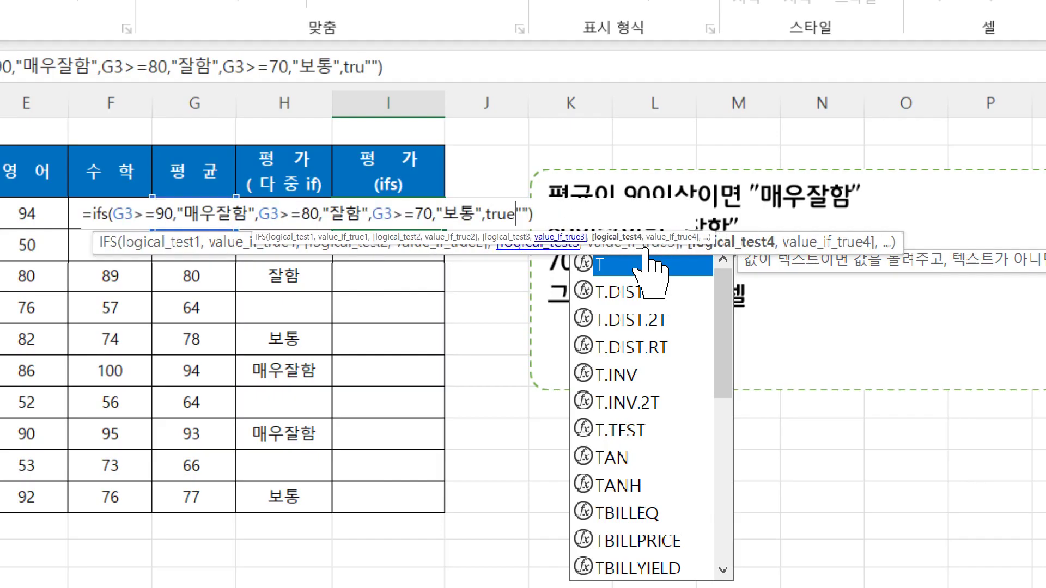
text(,)
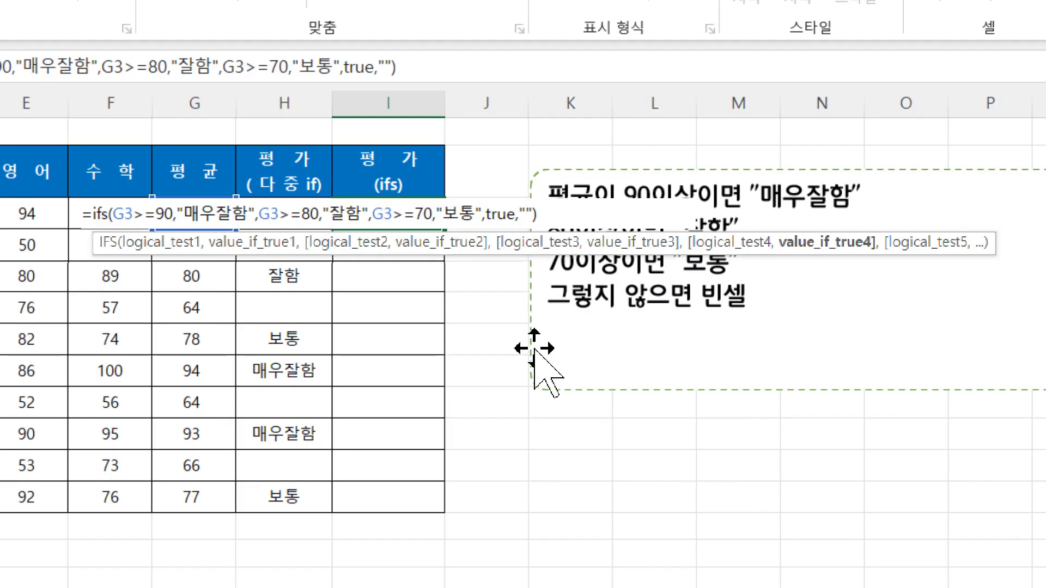
key(Return)
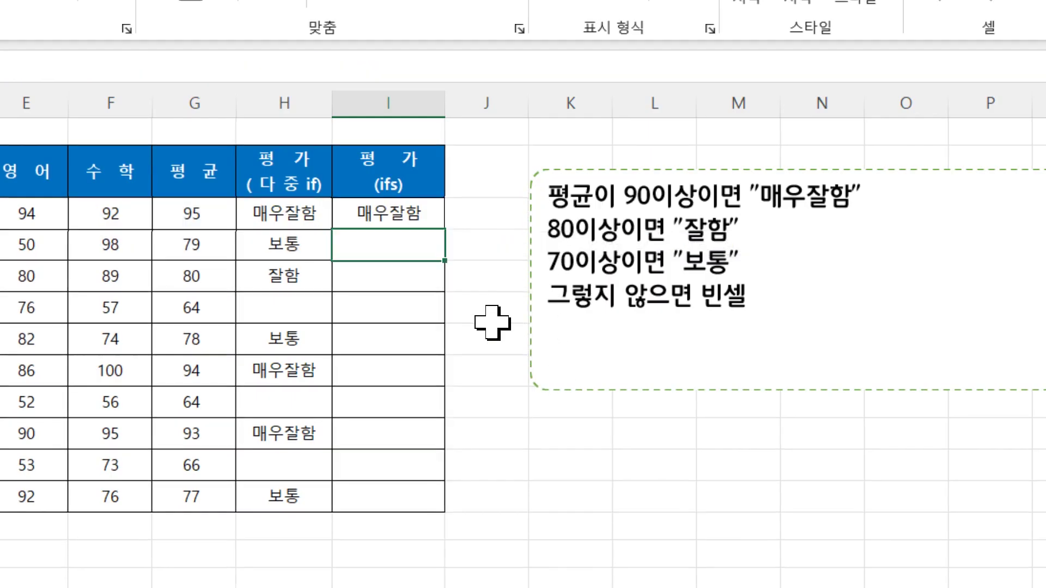
Step: Fill the IFS formula from I3 down to I12 for all students
click(433, 215)
double_click(445, 230)
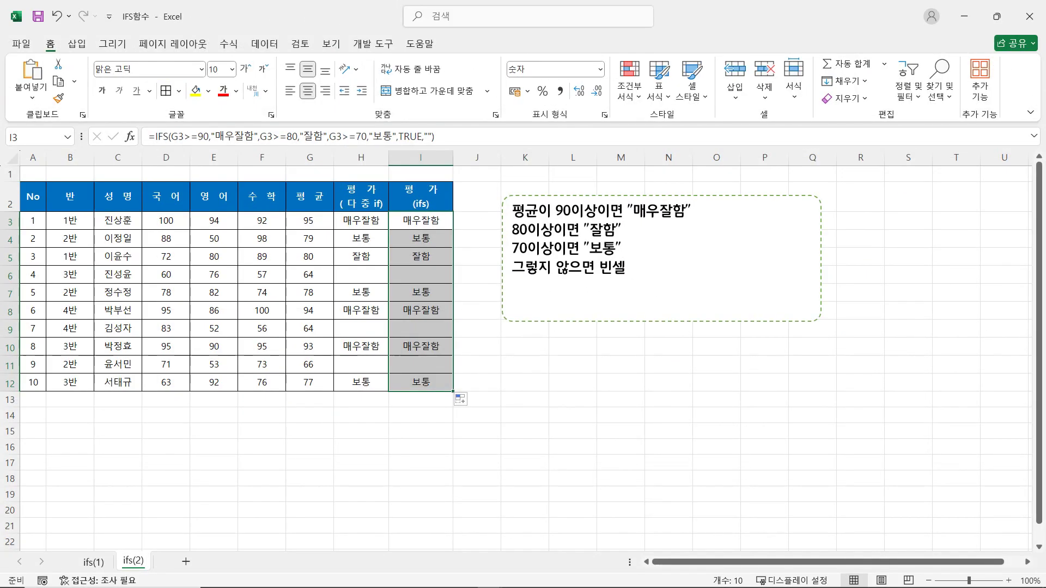
click(262, 292)
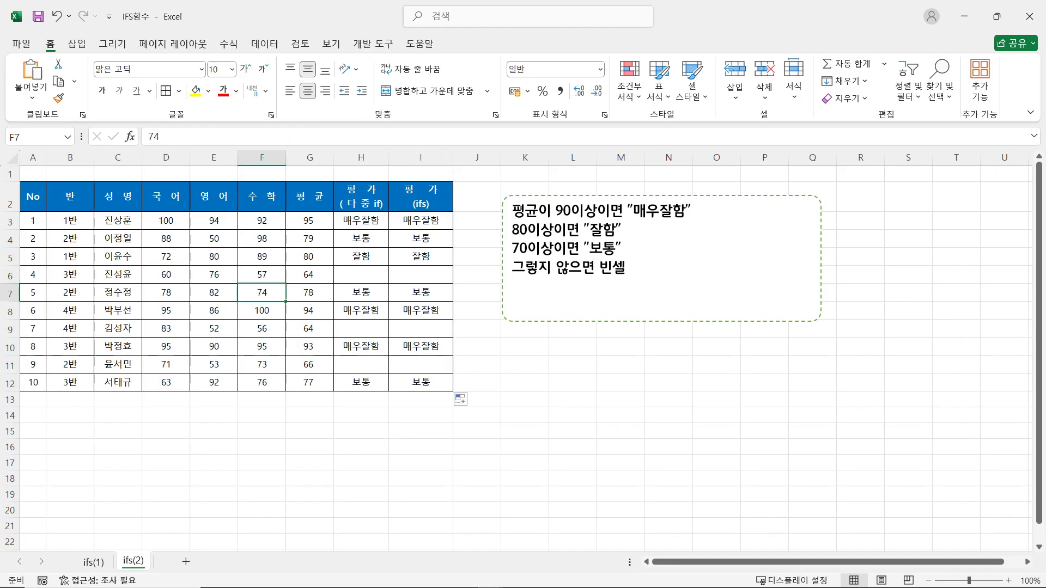